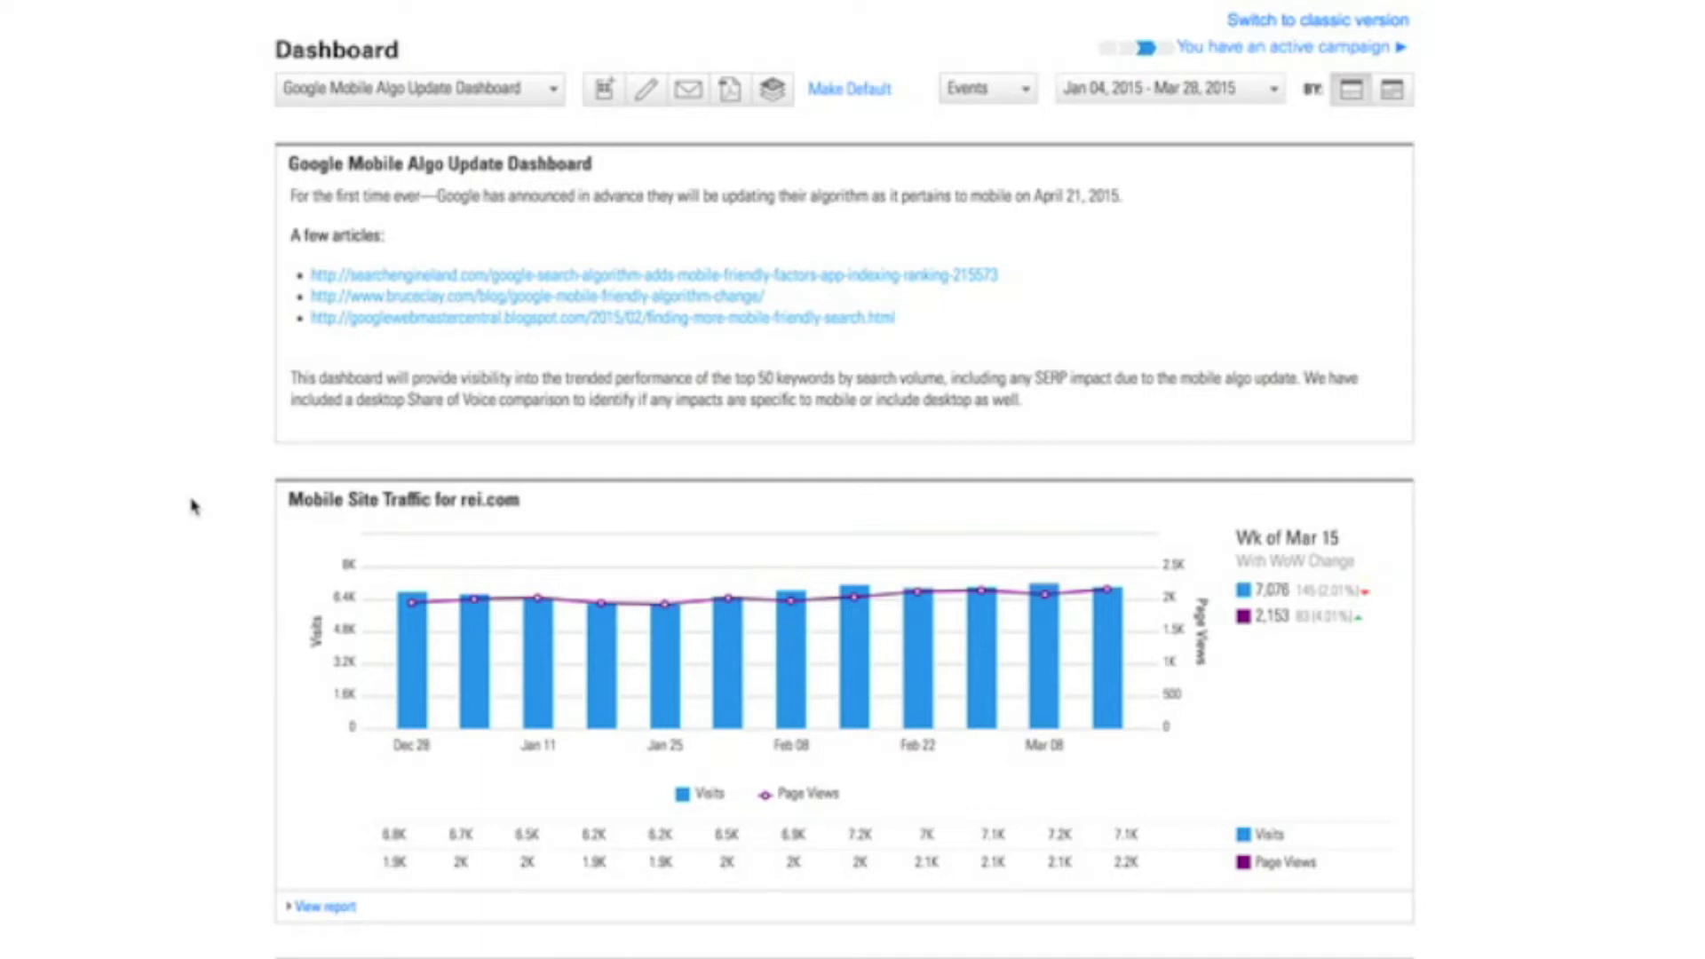
- Filter the Pages Revenue Performance Report to Smartphone, showing $26,427 revenue and 7,076 visits
scroll(193, 506, "down", 5)
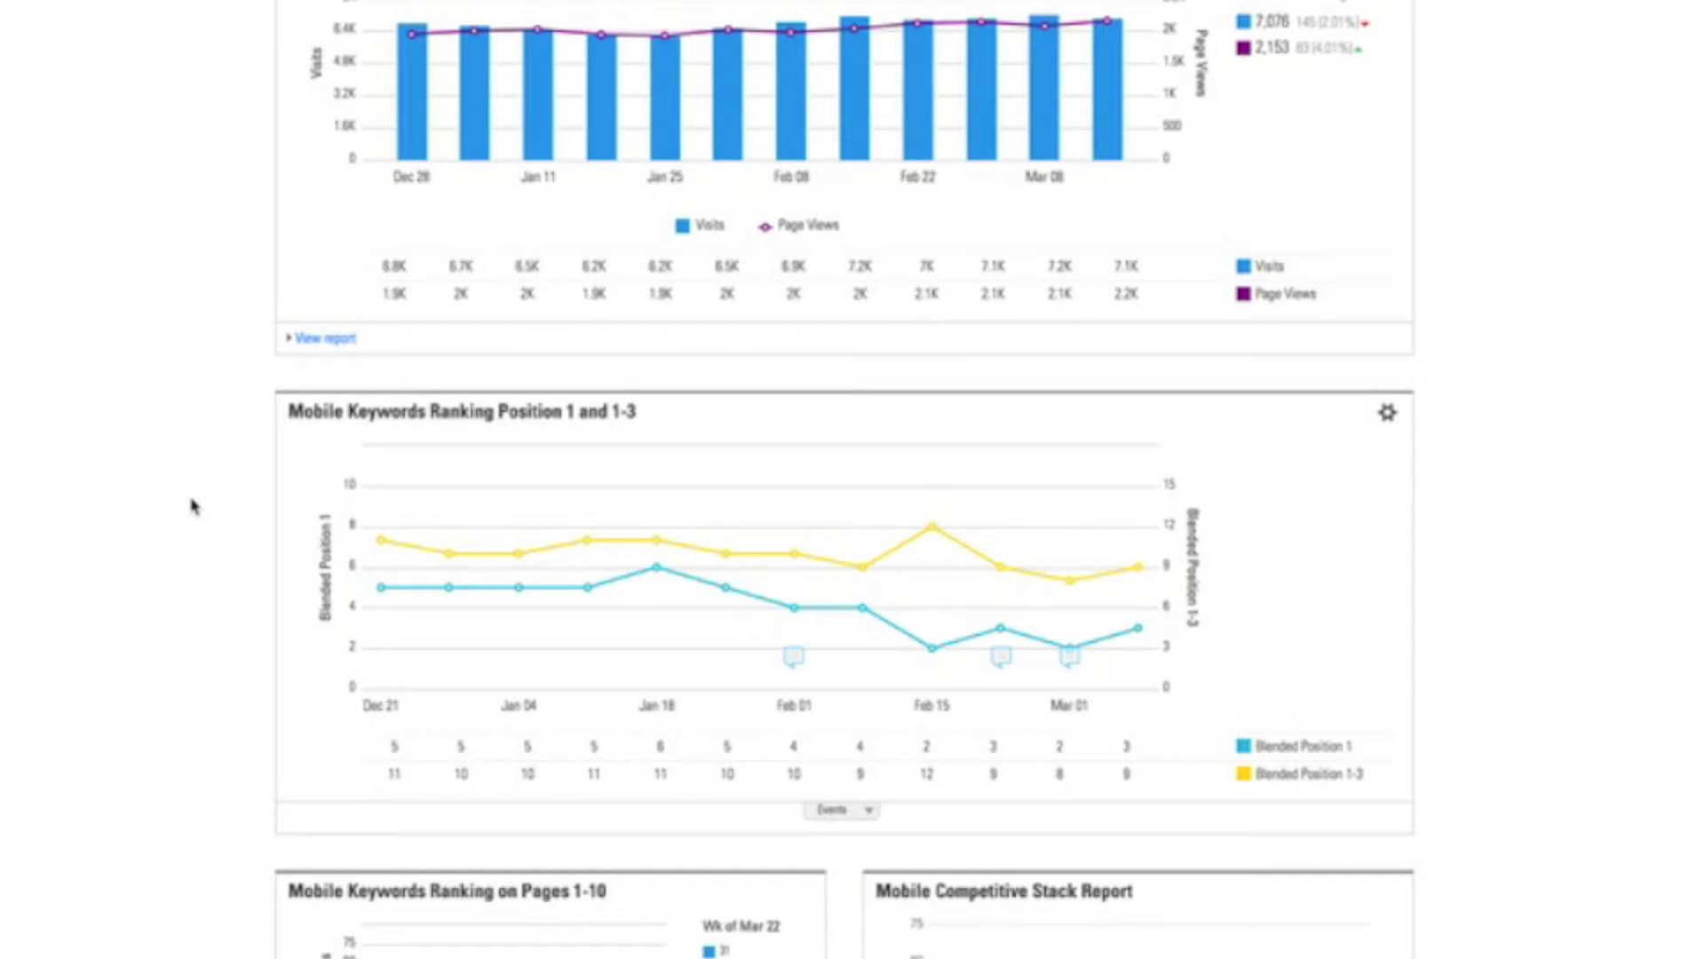
scroll(194, 506, "down", 3)
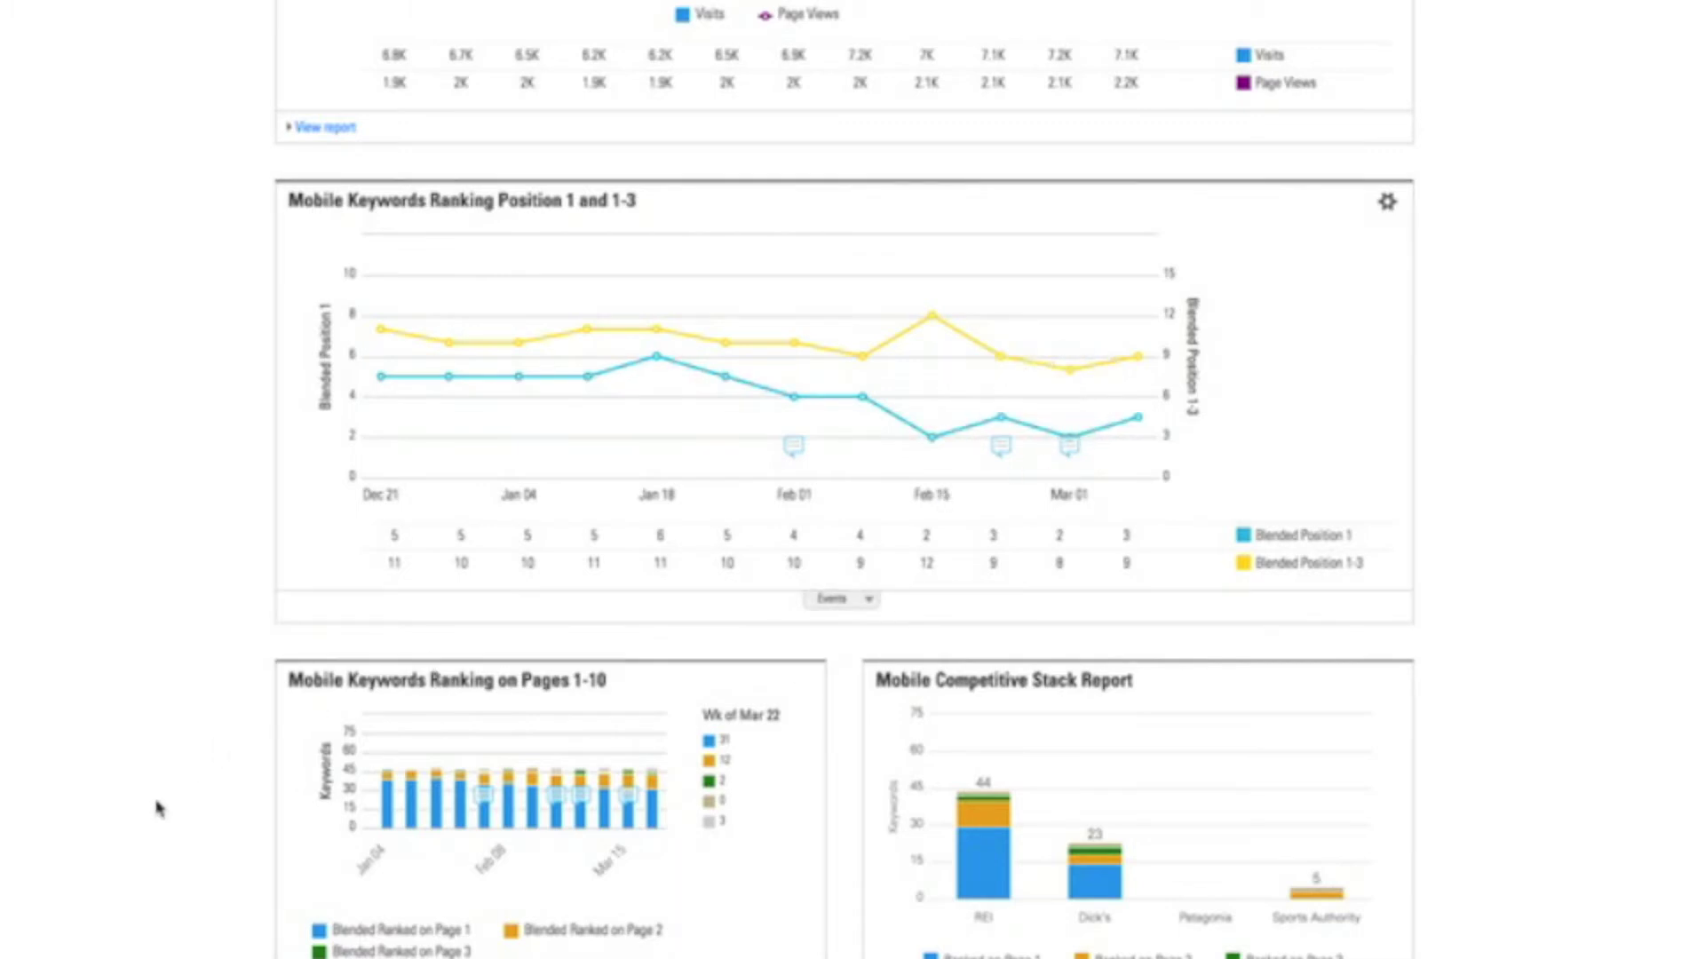
scroll(158, 808, "down", 3)
mouse_move(387, 699)
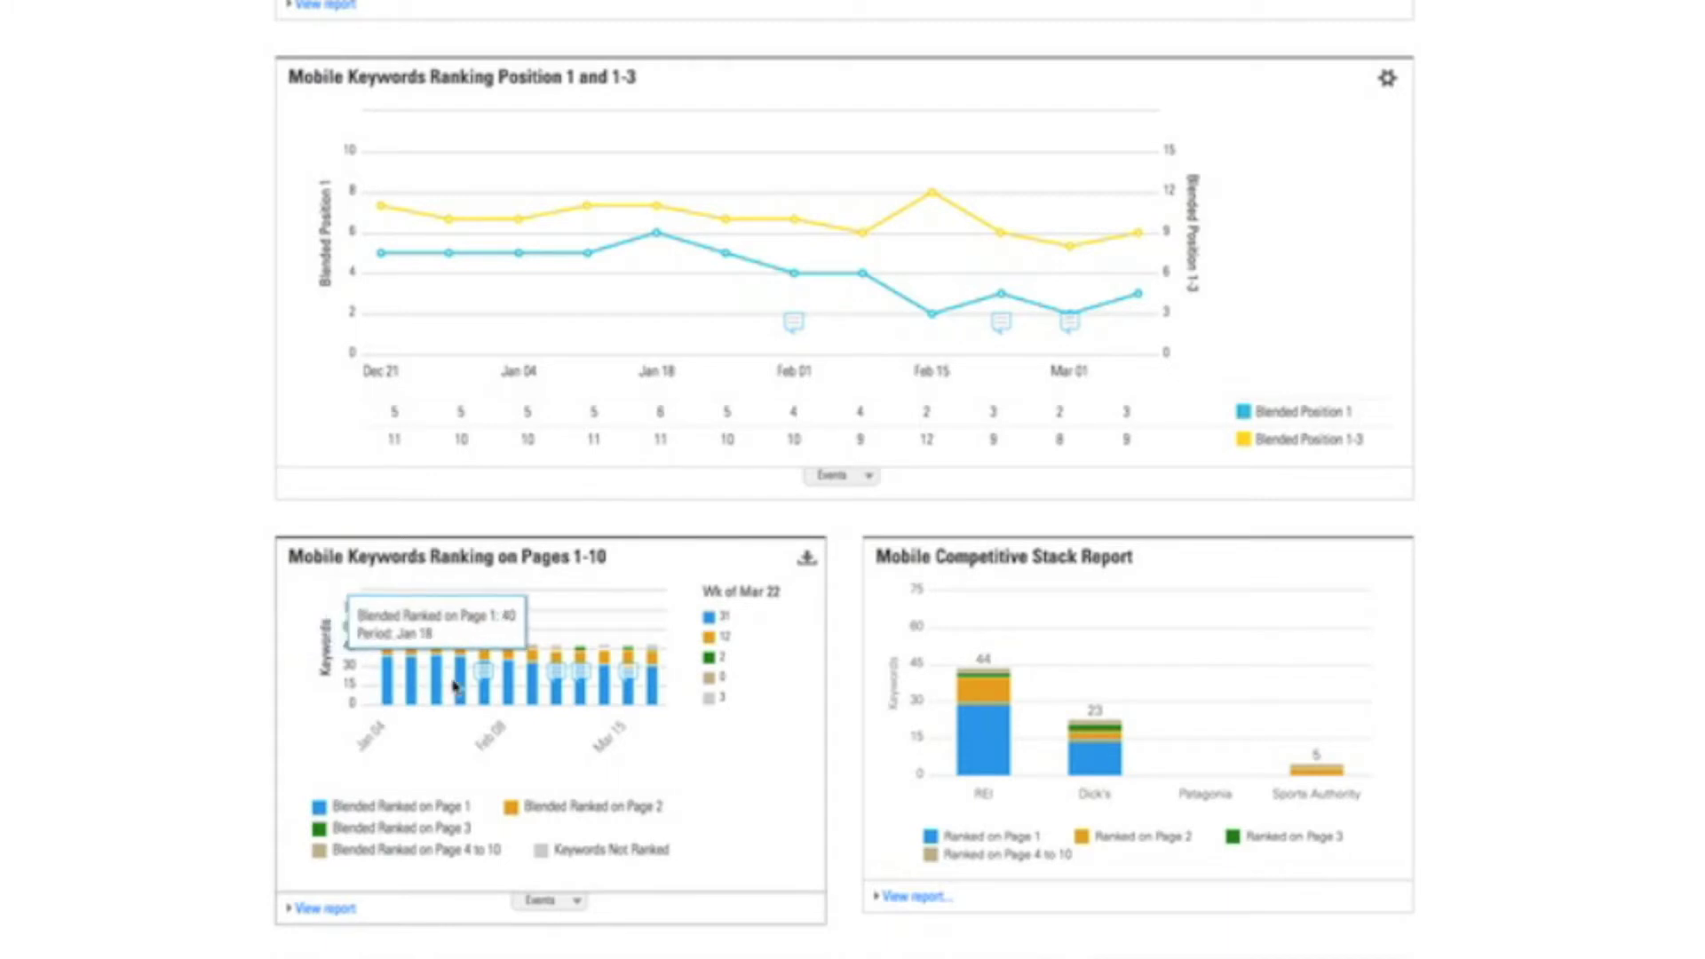
mouse_move(486, 684)
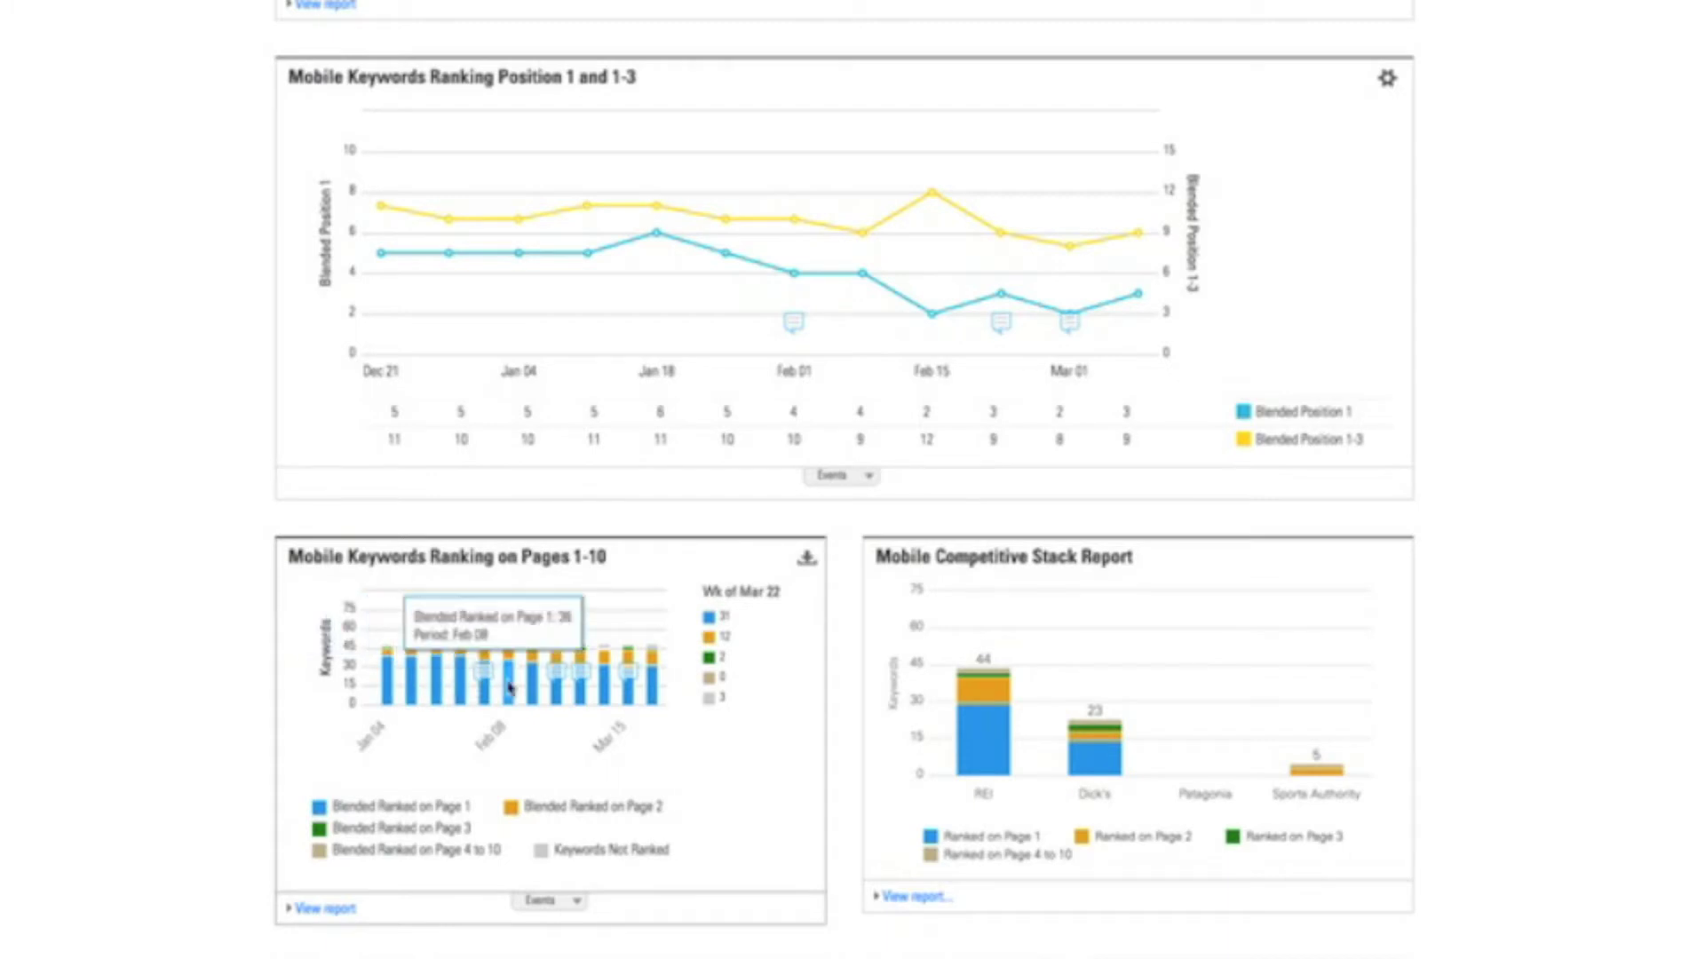
mouse_move(540, 697)
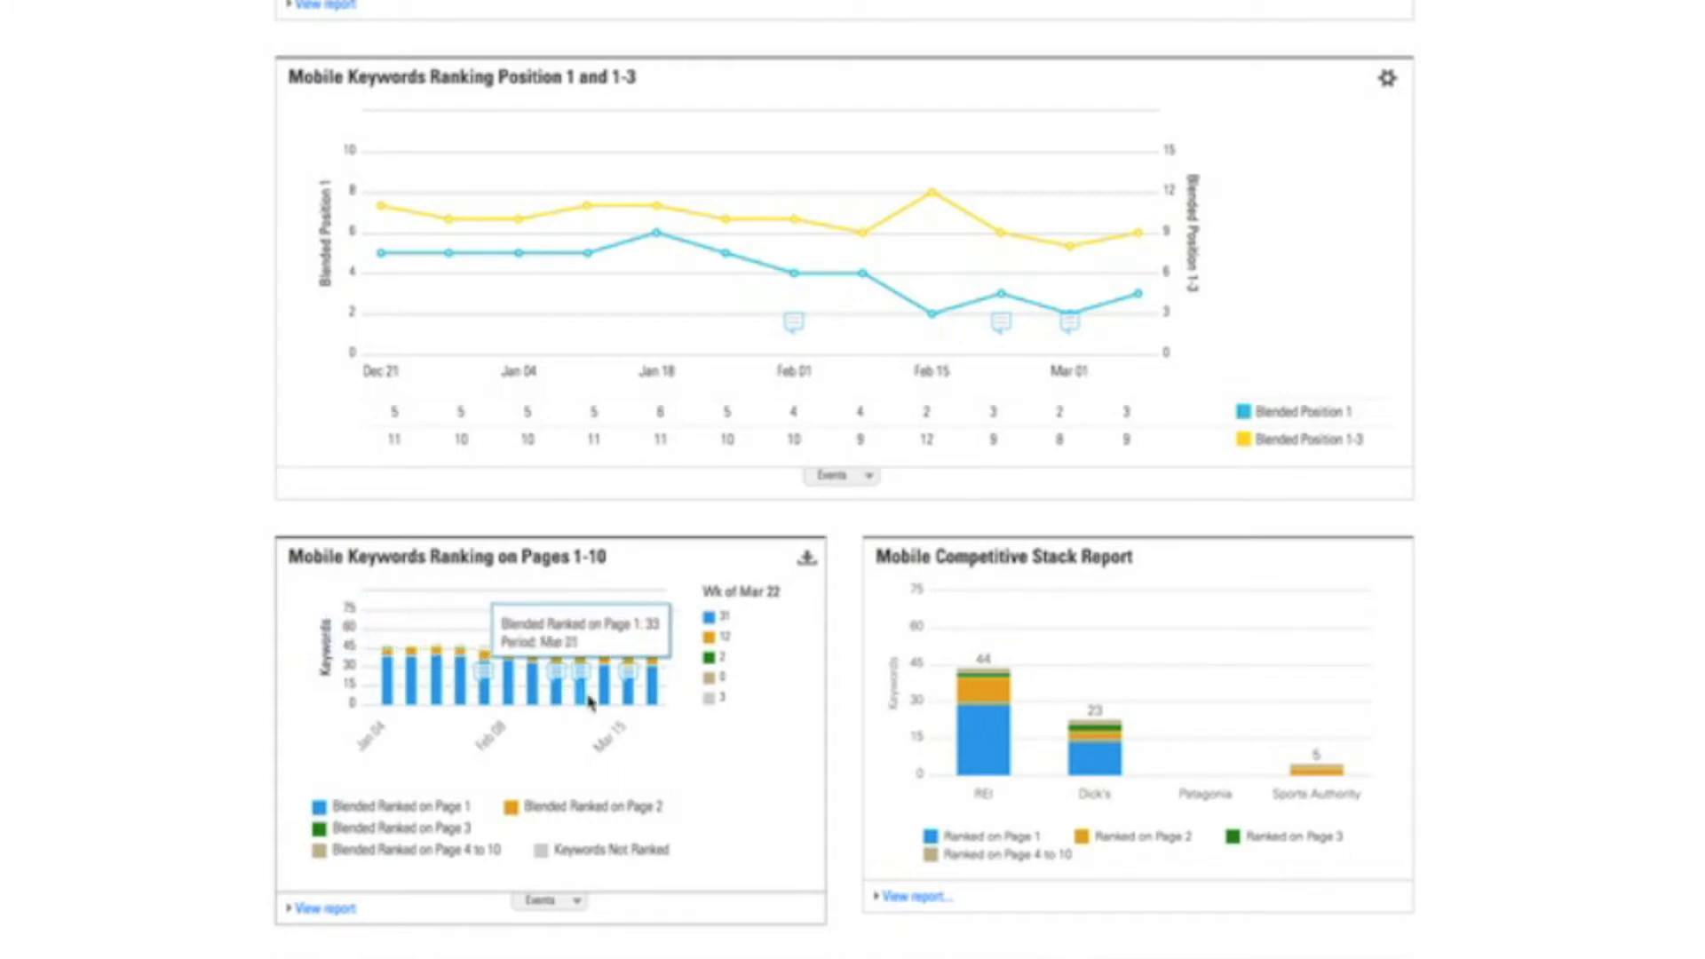
mouse_move(663, 701)
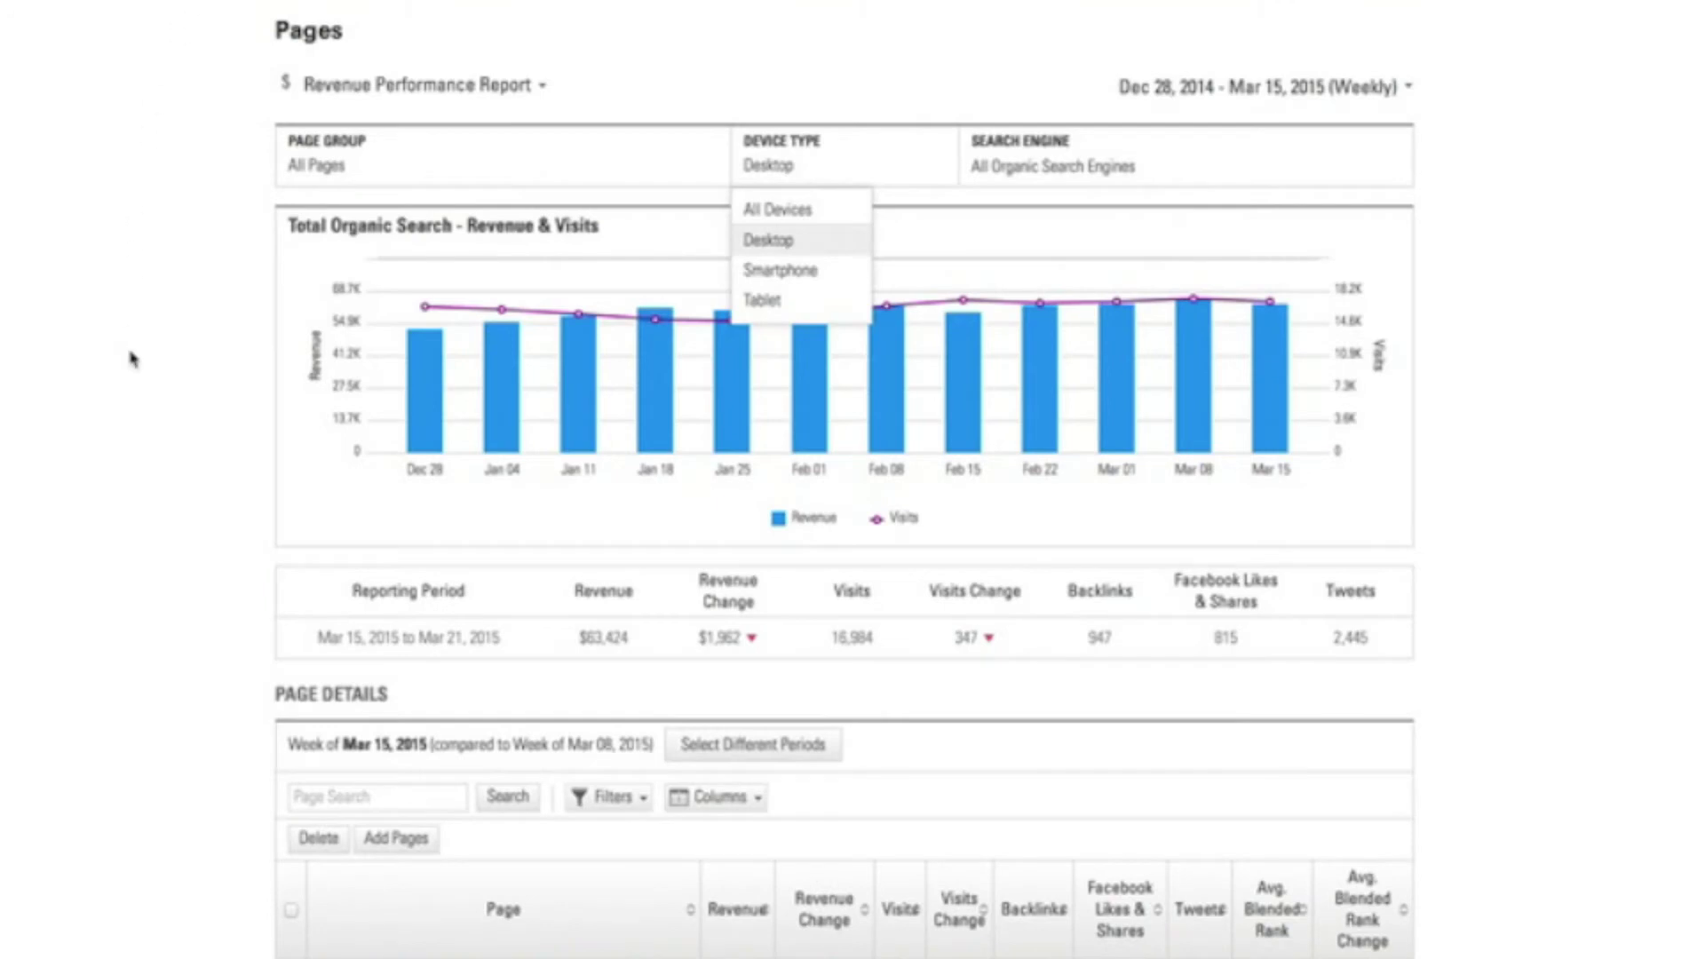
left_click(132, 360)
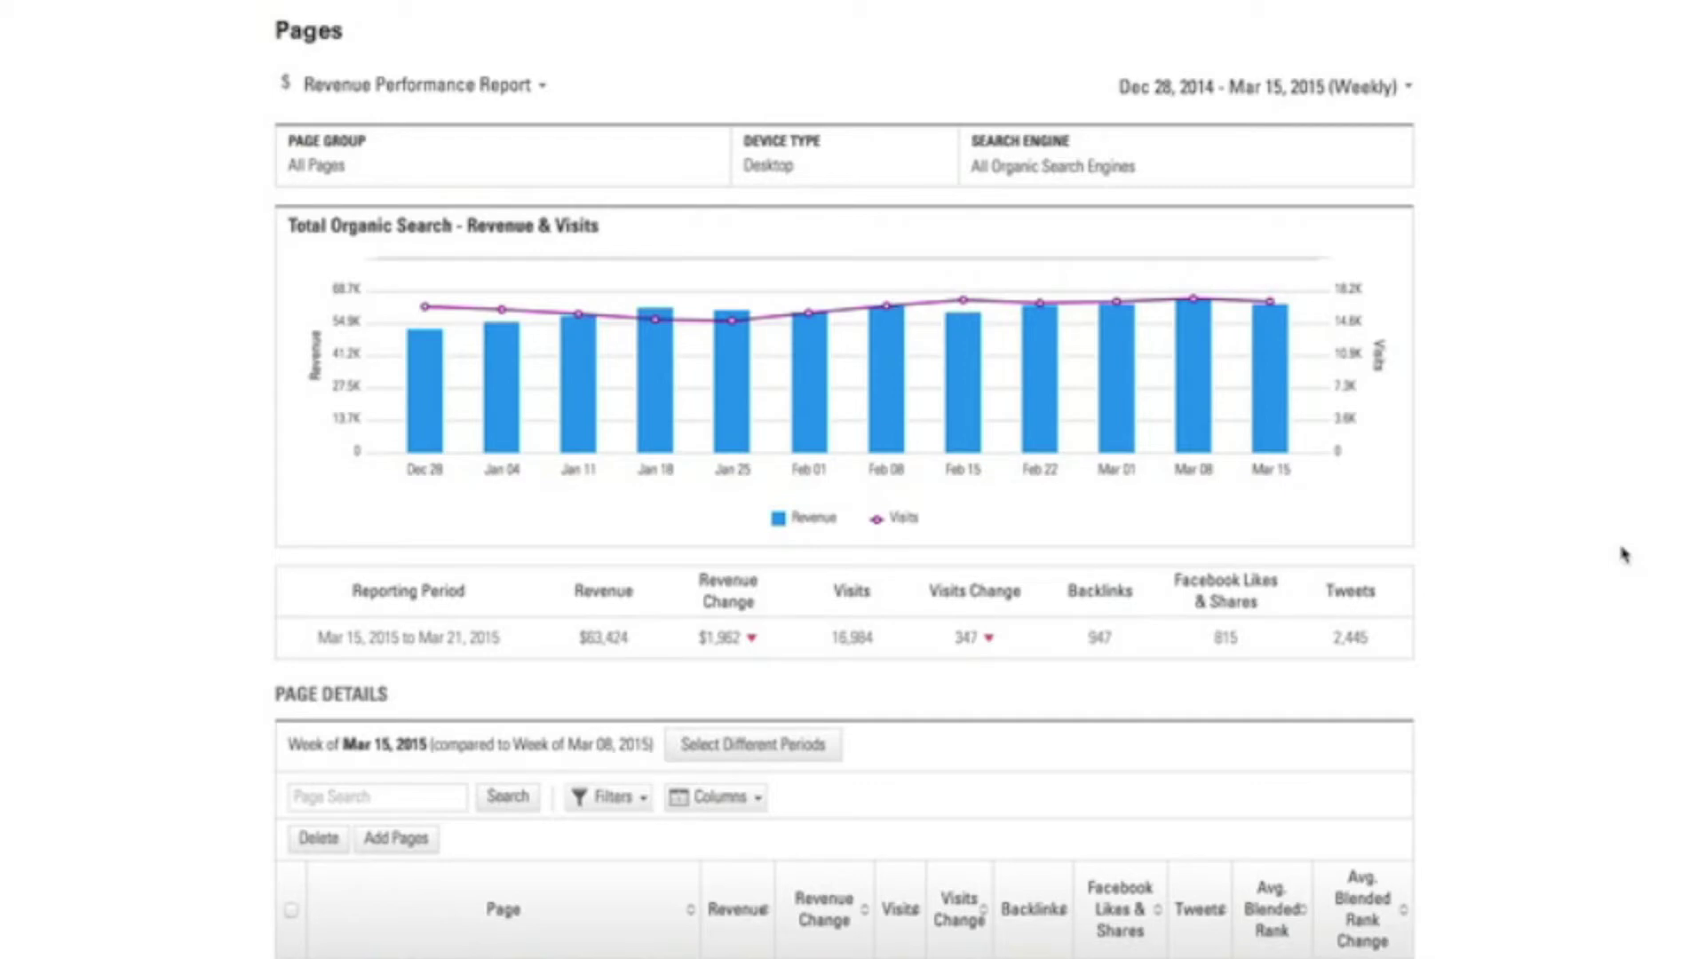
left_click(890, 172)
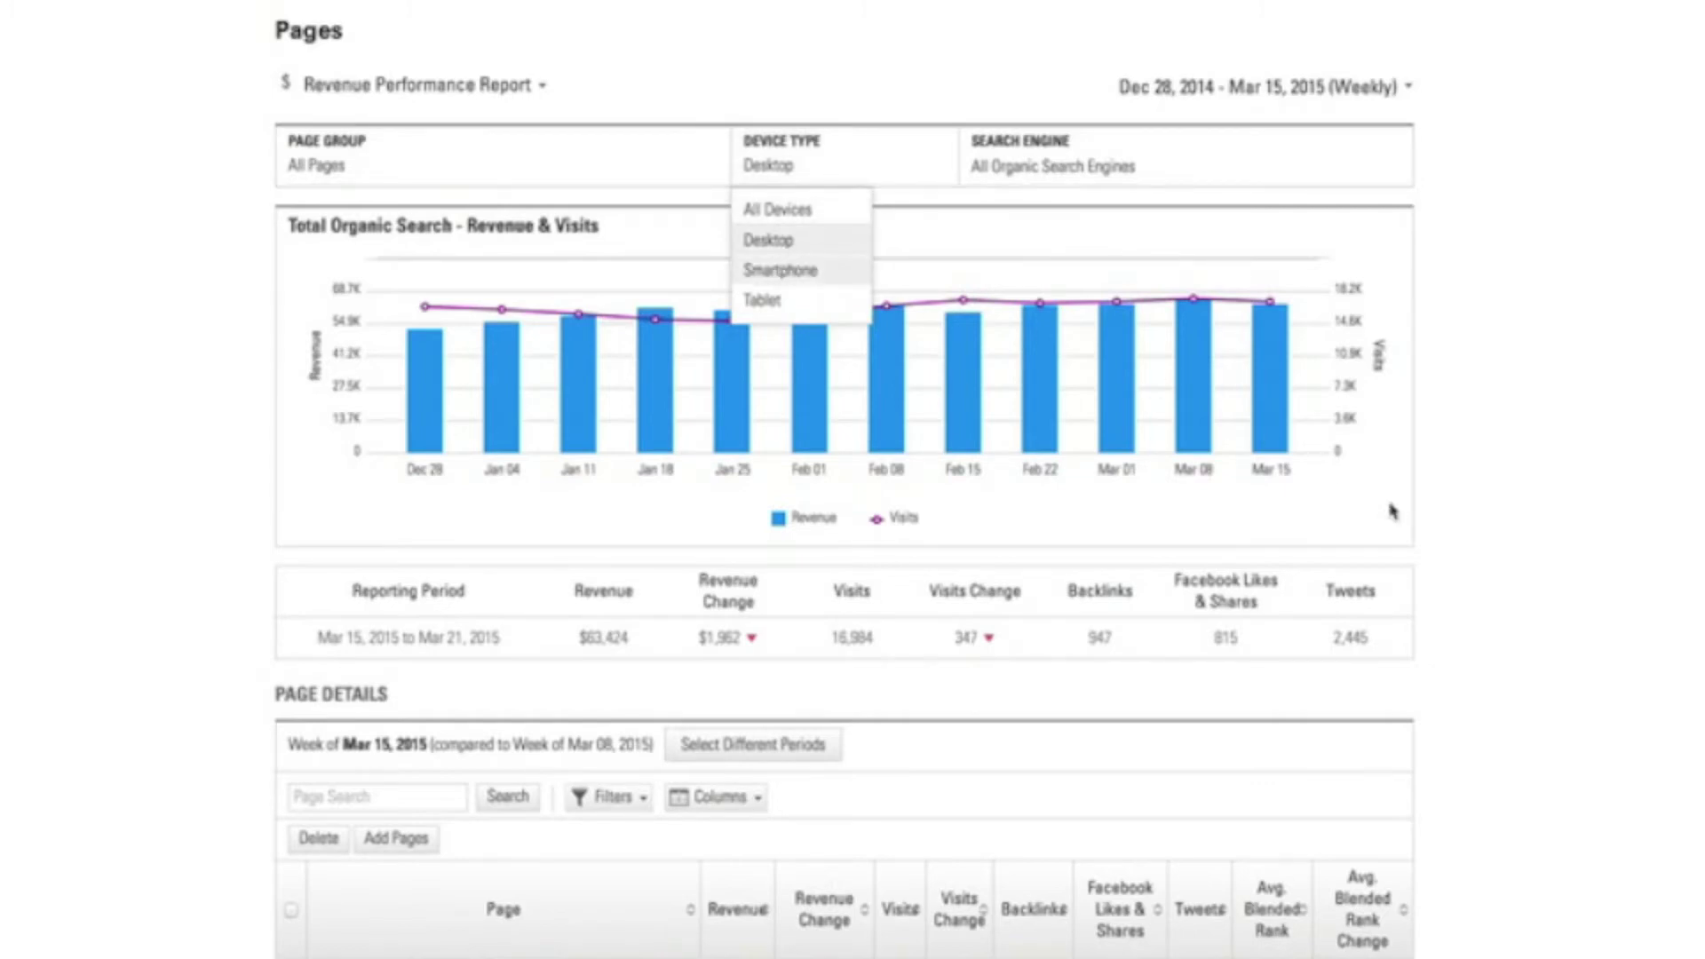
key("Return")
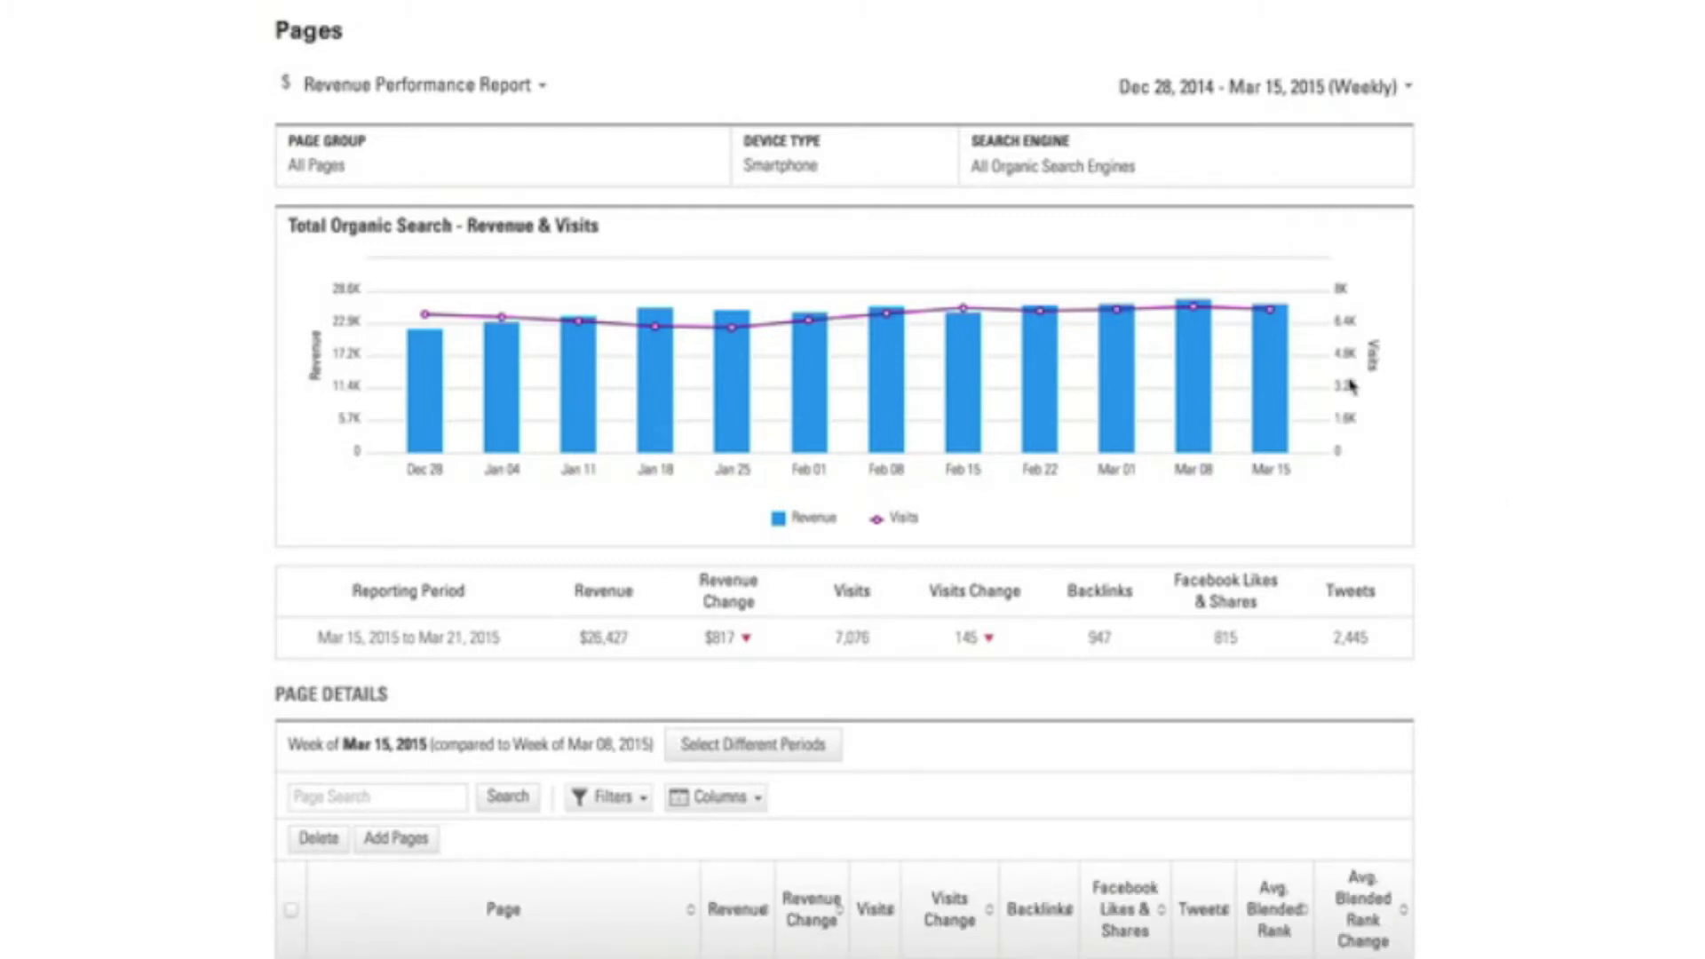
- Return the revenue report's Device Type to Desktop, leaving the Search Engine setting unchanged
left_click(1128, 169)
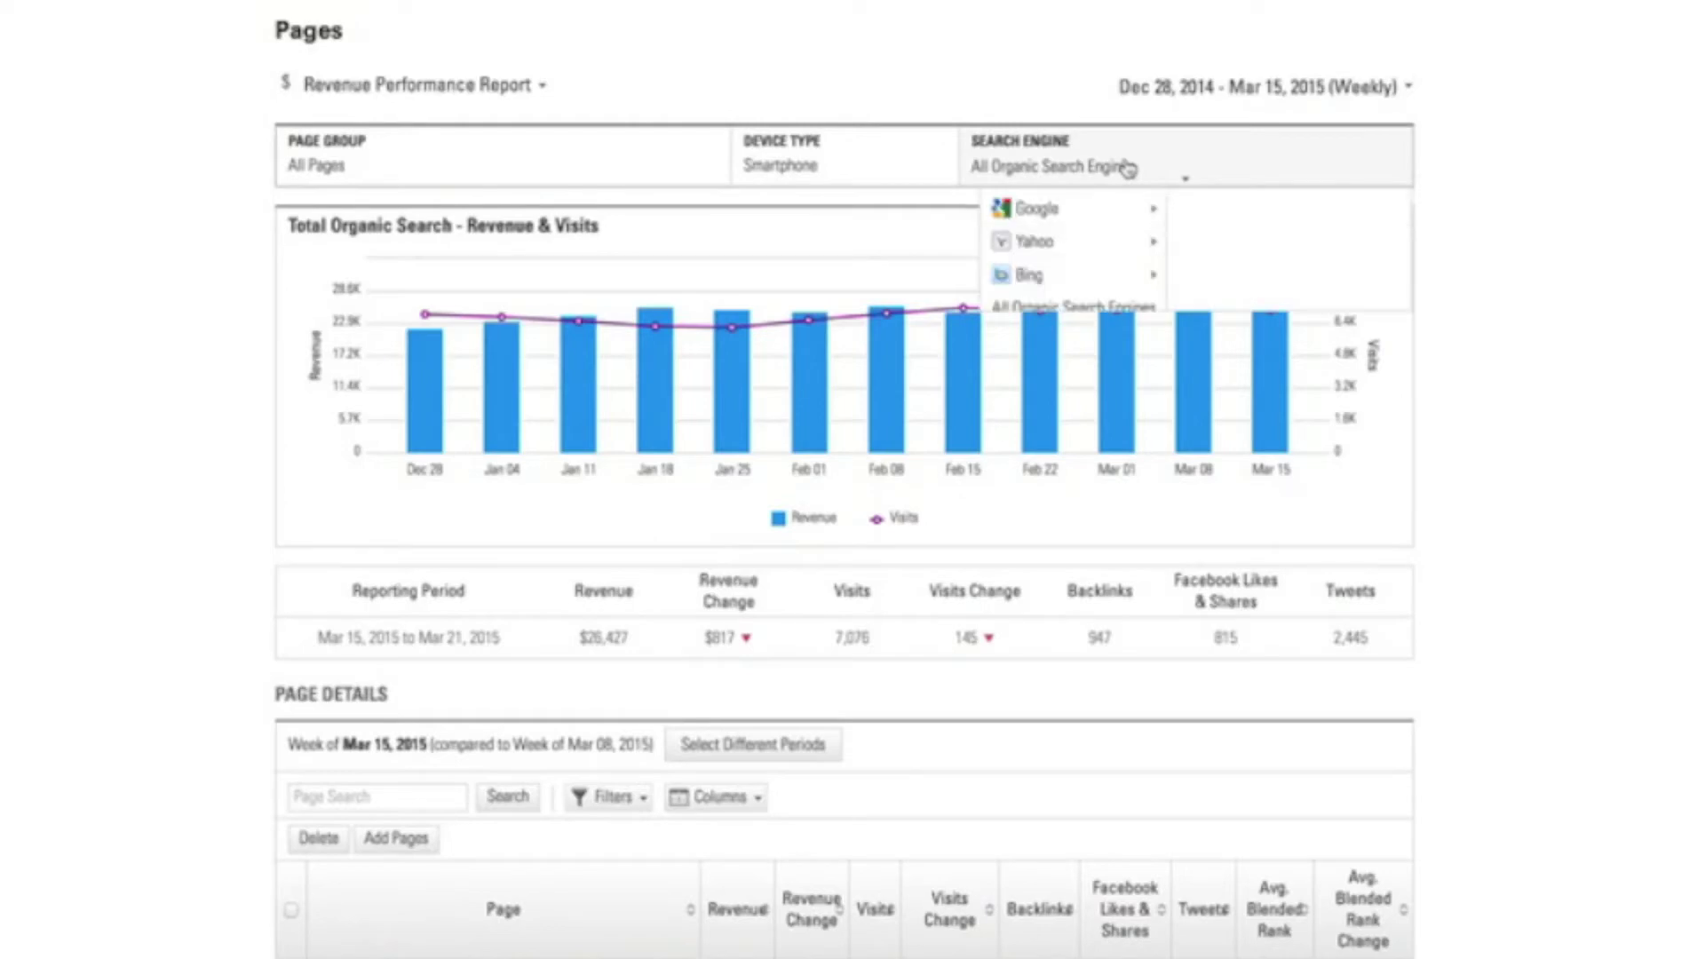
left_click(1516, 229)
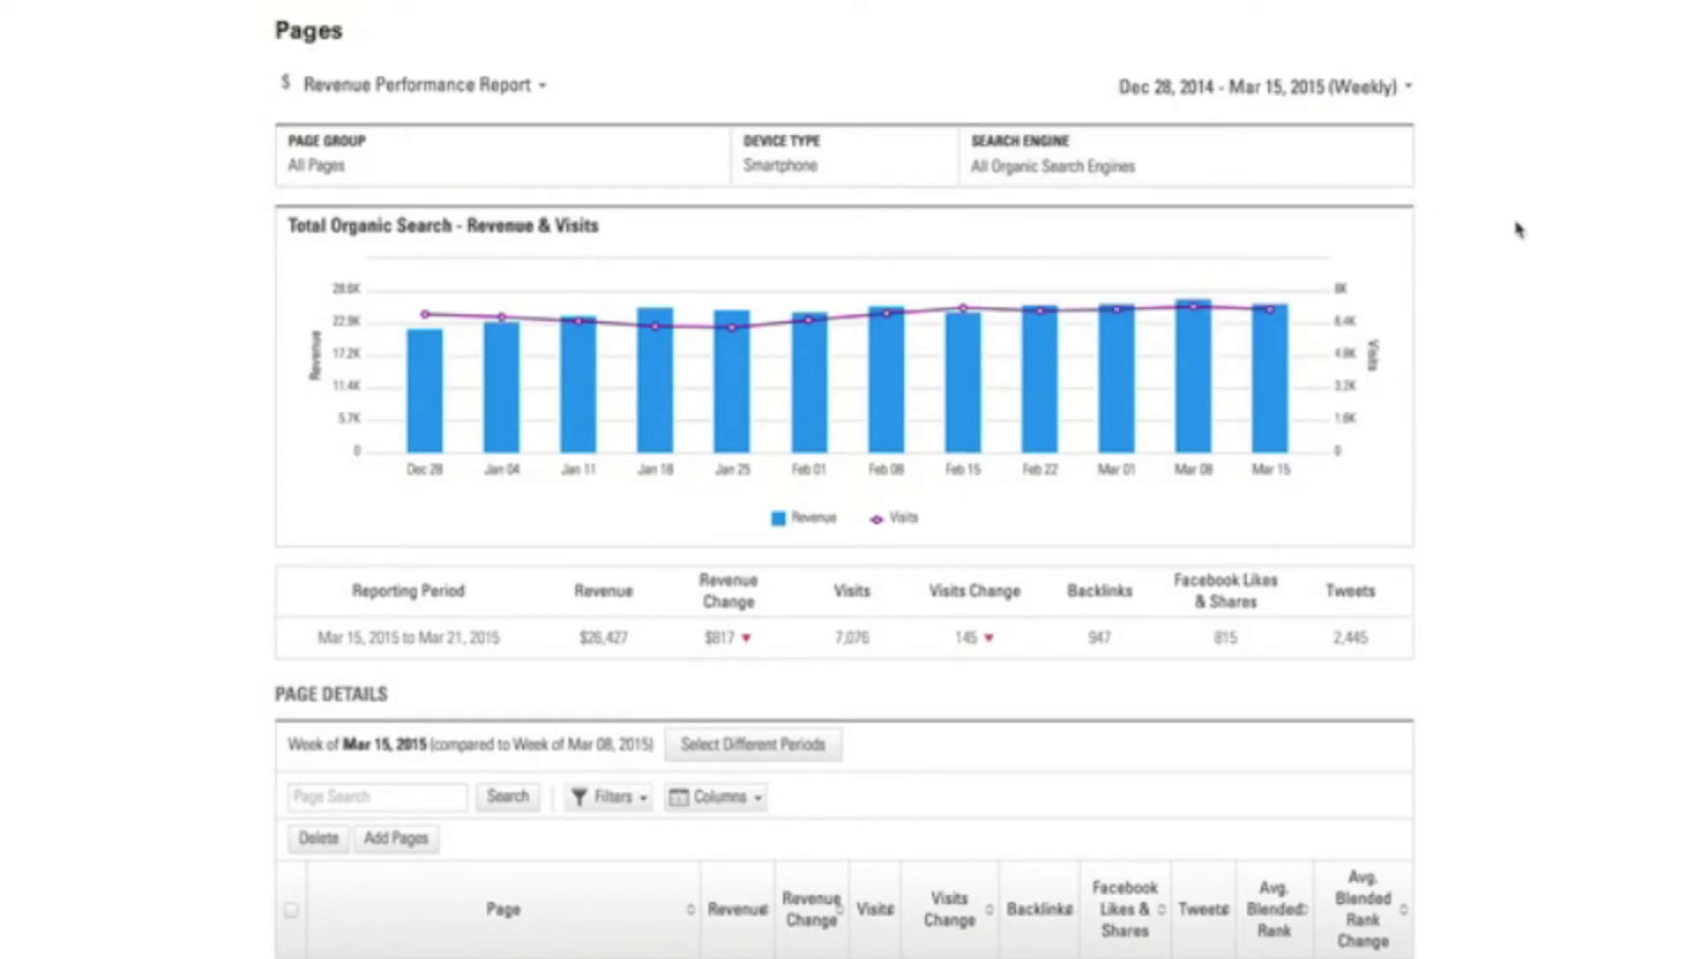
mouse_move(1282, 380)
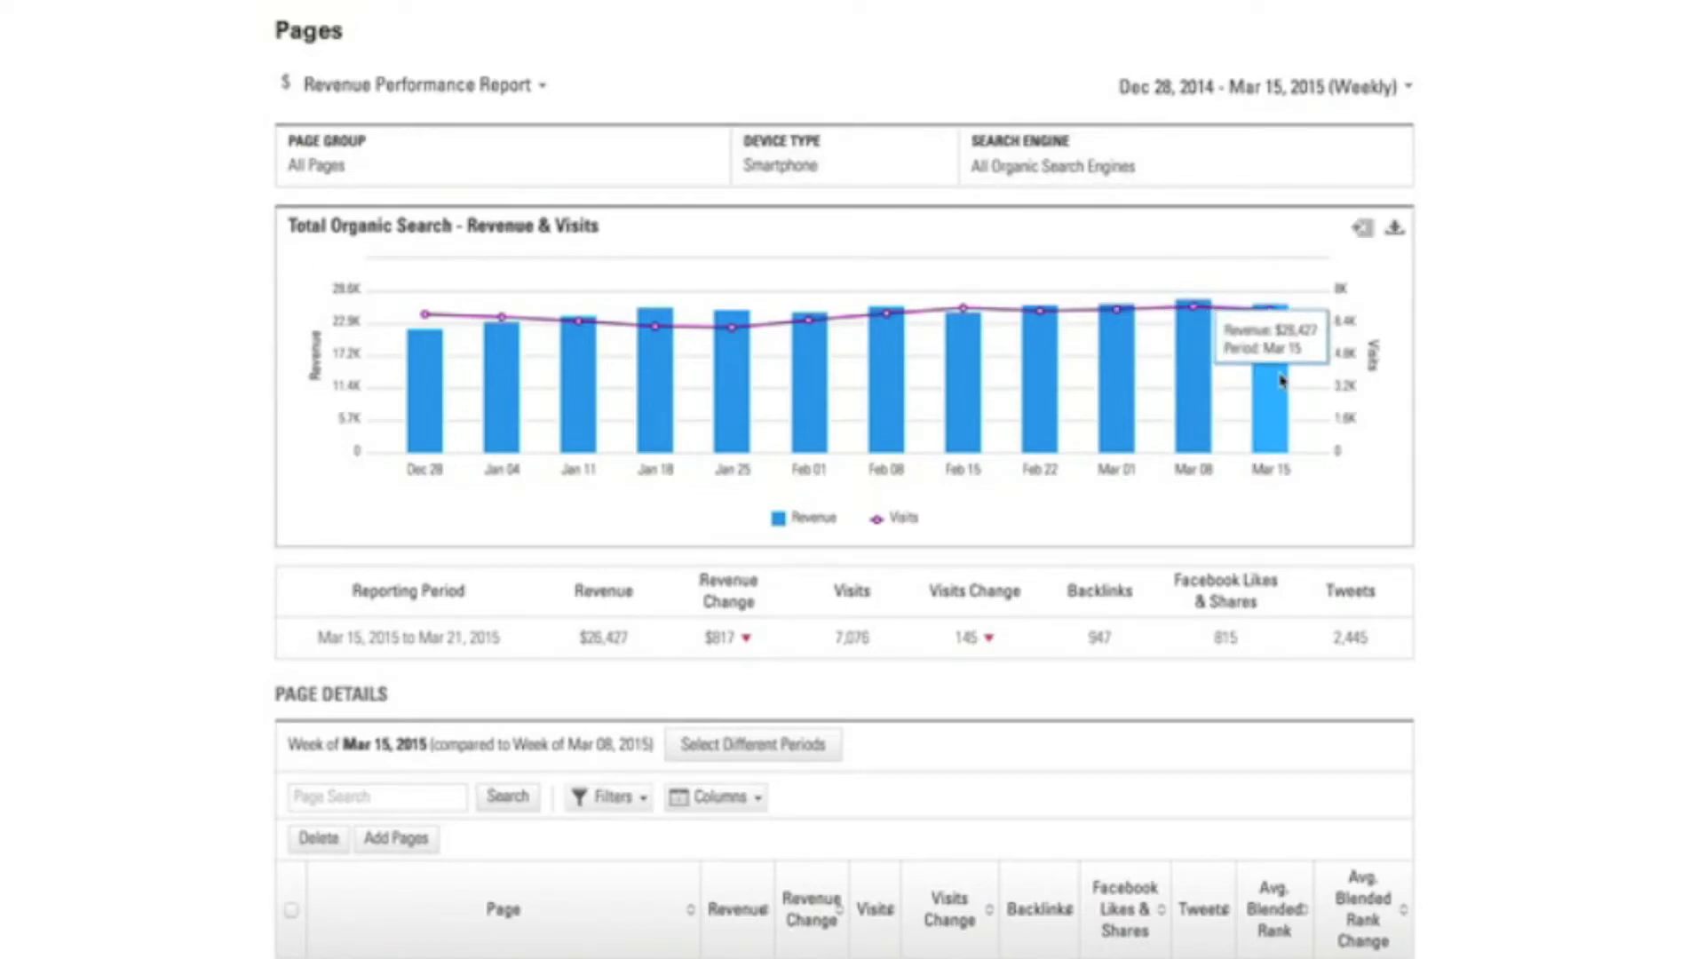
left_click(846, 174)
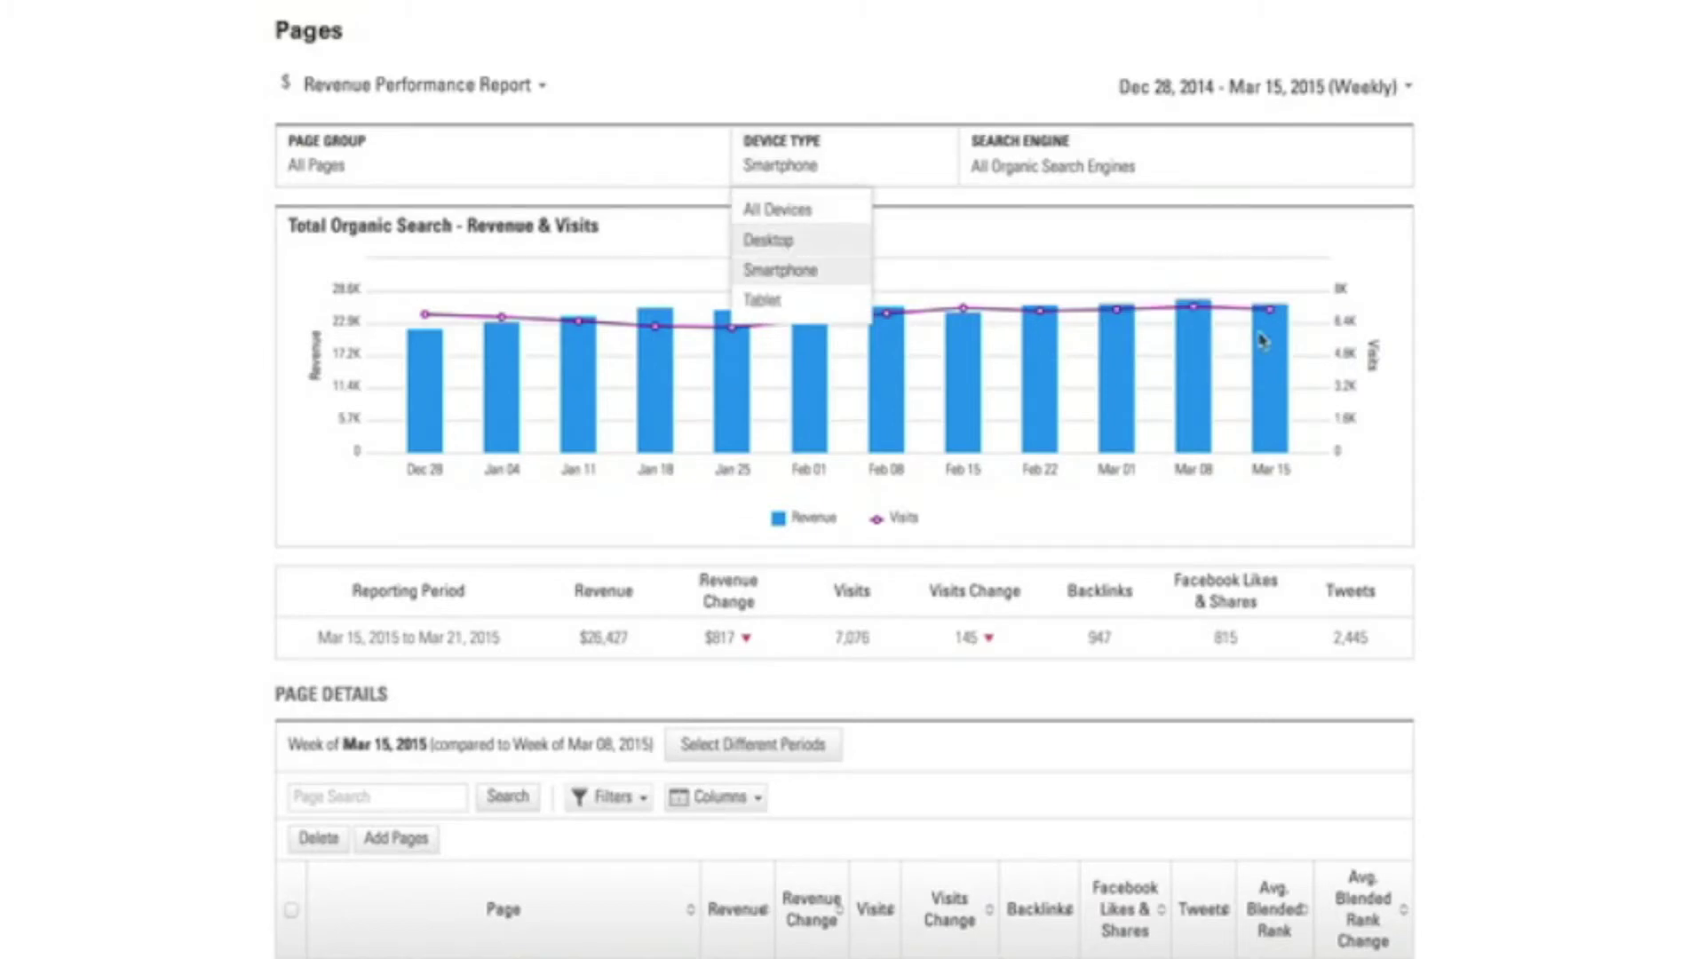
left_click(781, 238)
mouse_move(1277, 388)
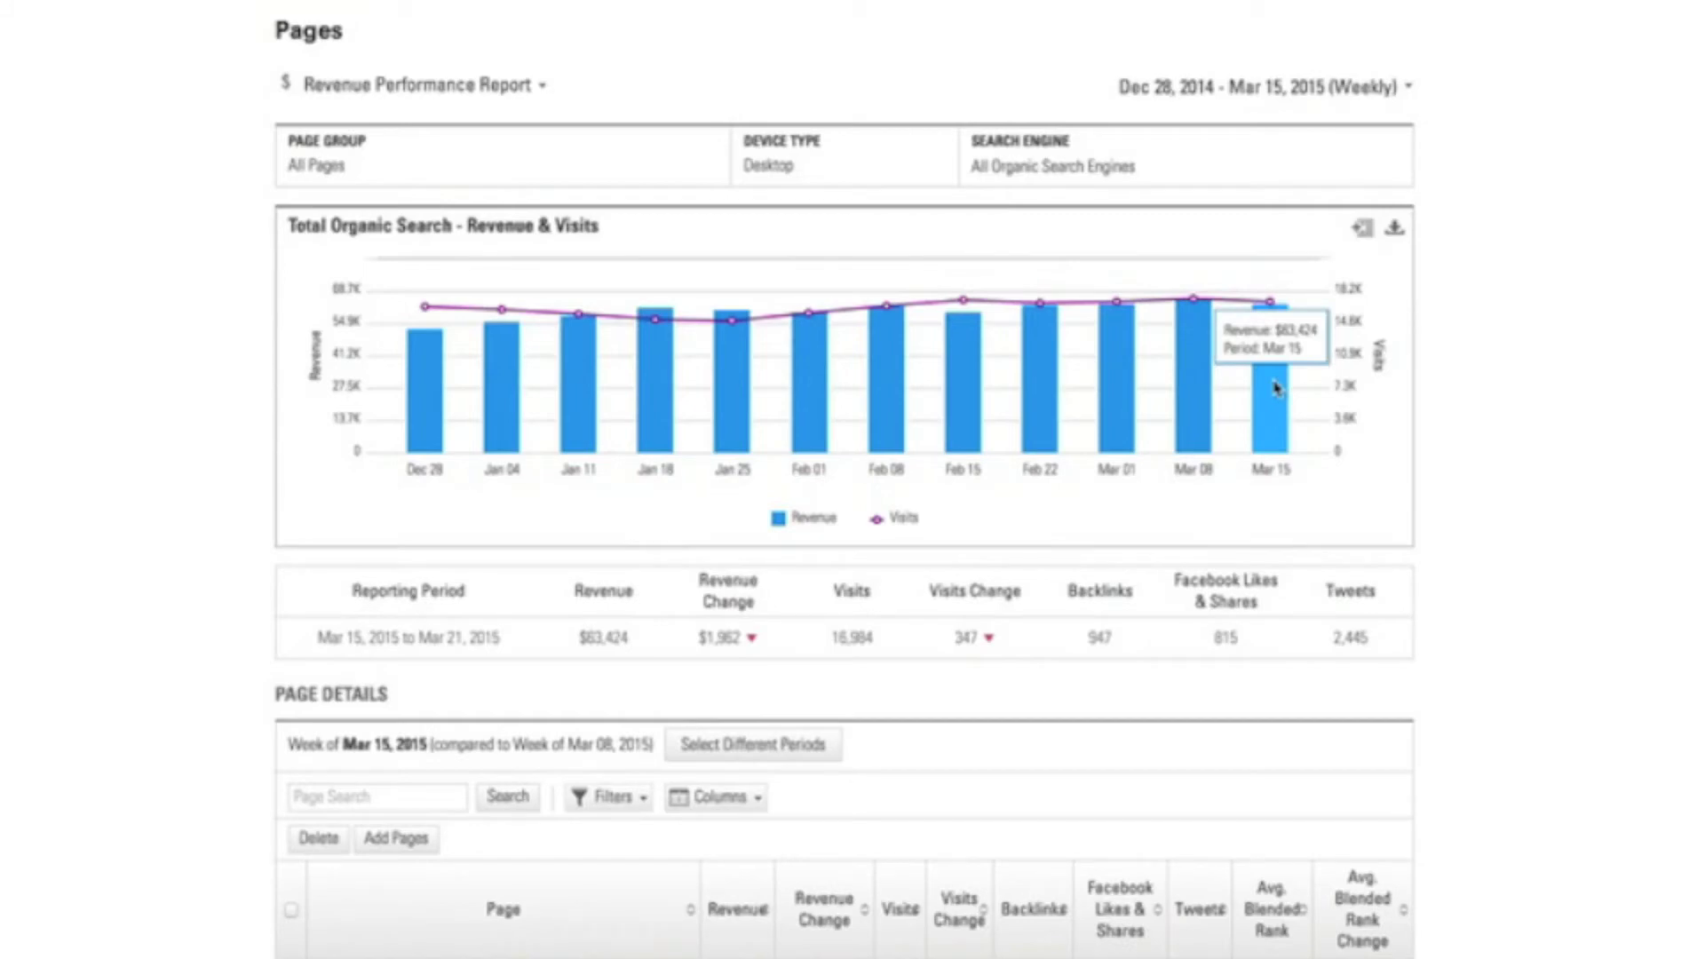
left_click(869, 180)
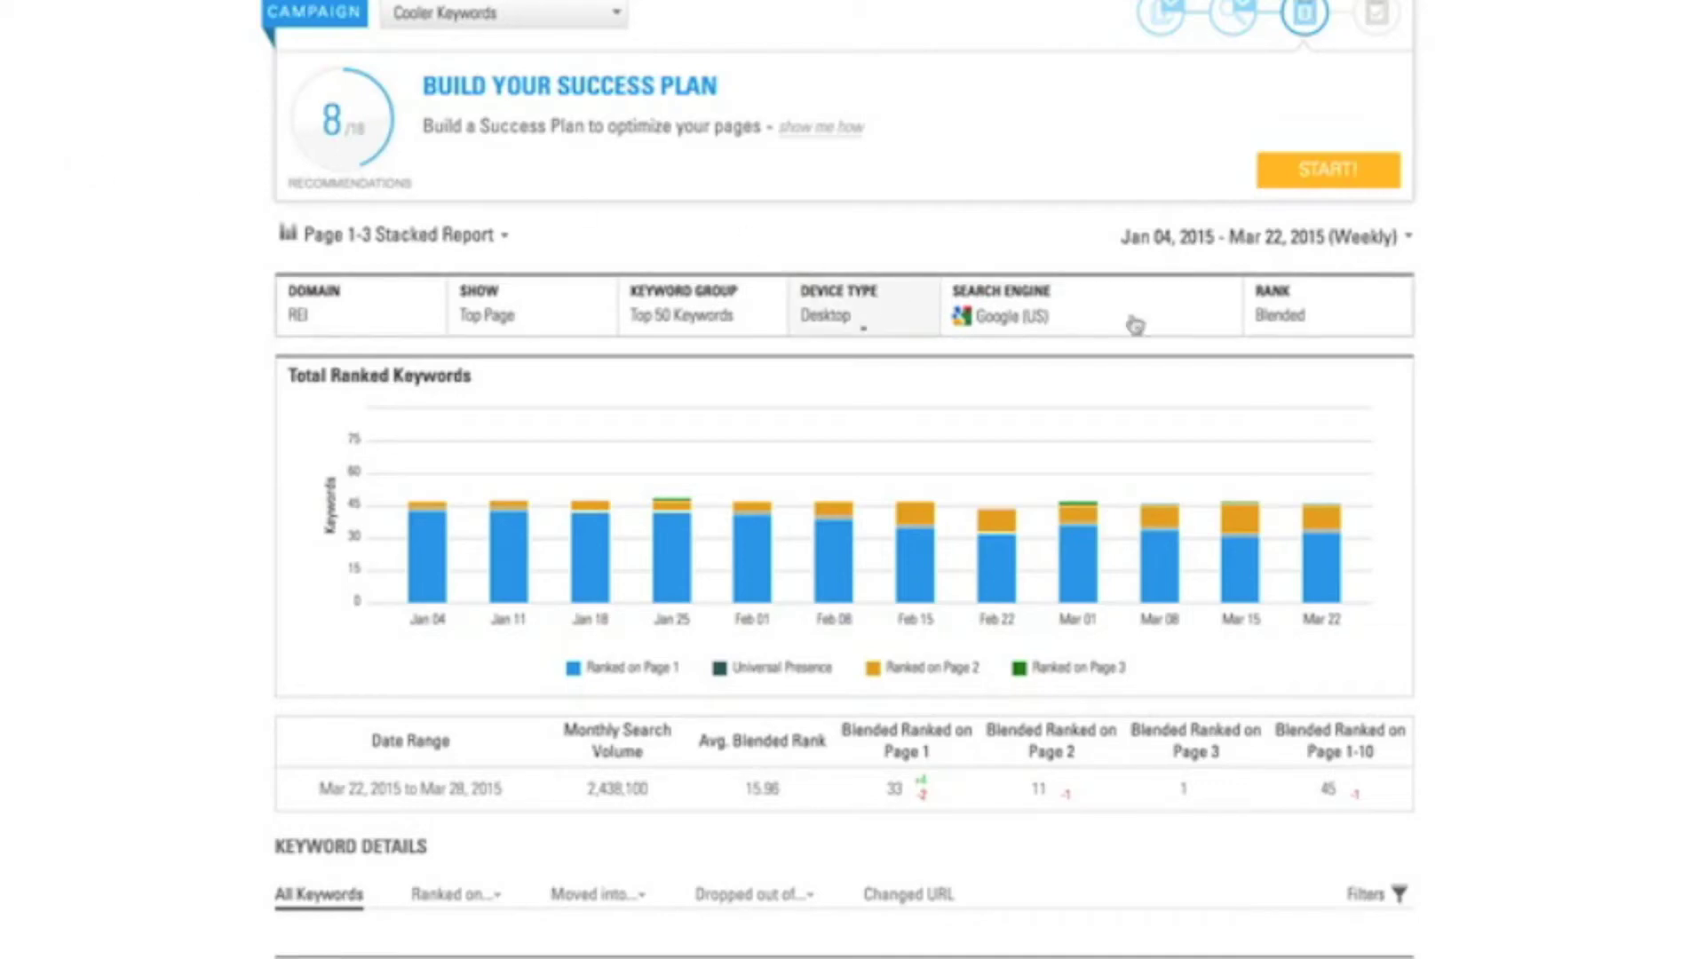
- Switch the Page 1-3 Stacked Report to Smartphone: 31 page-1 and 12 page-2 keywords for Mar 22
mouse_move(1335, 568)
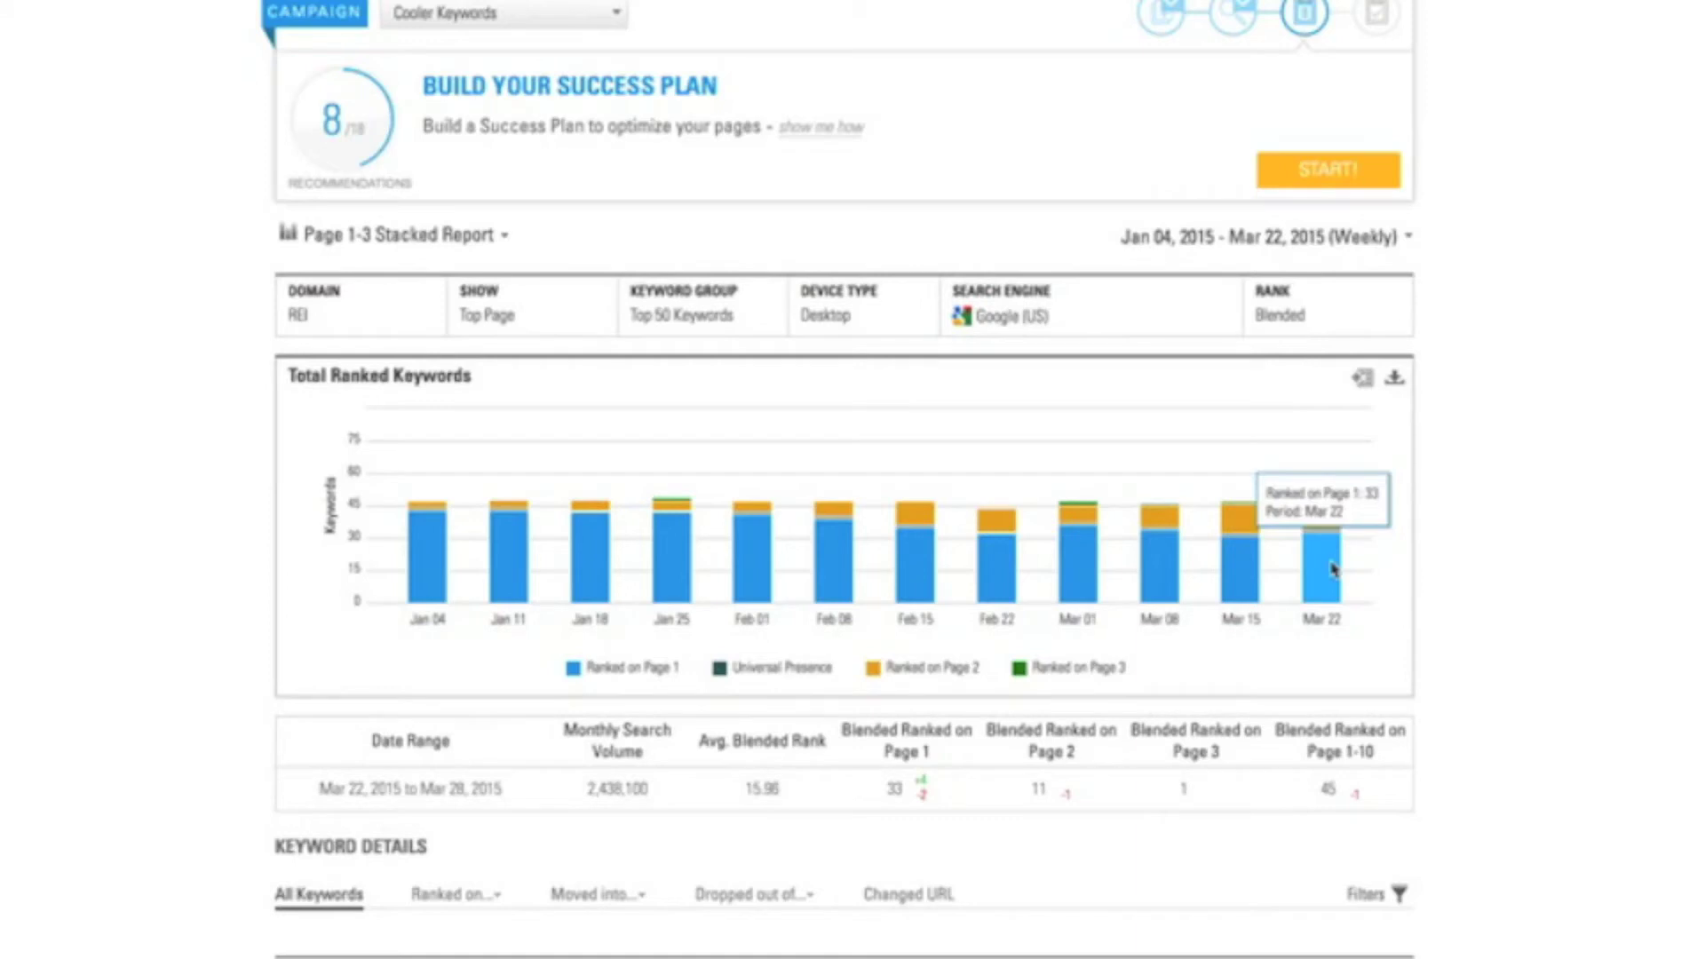
mouse_move(1332, 532)
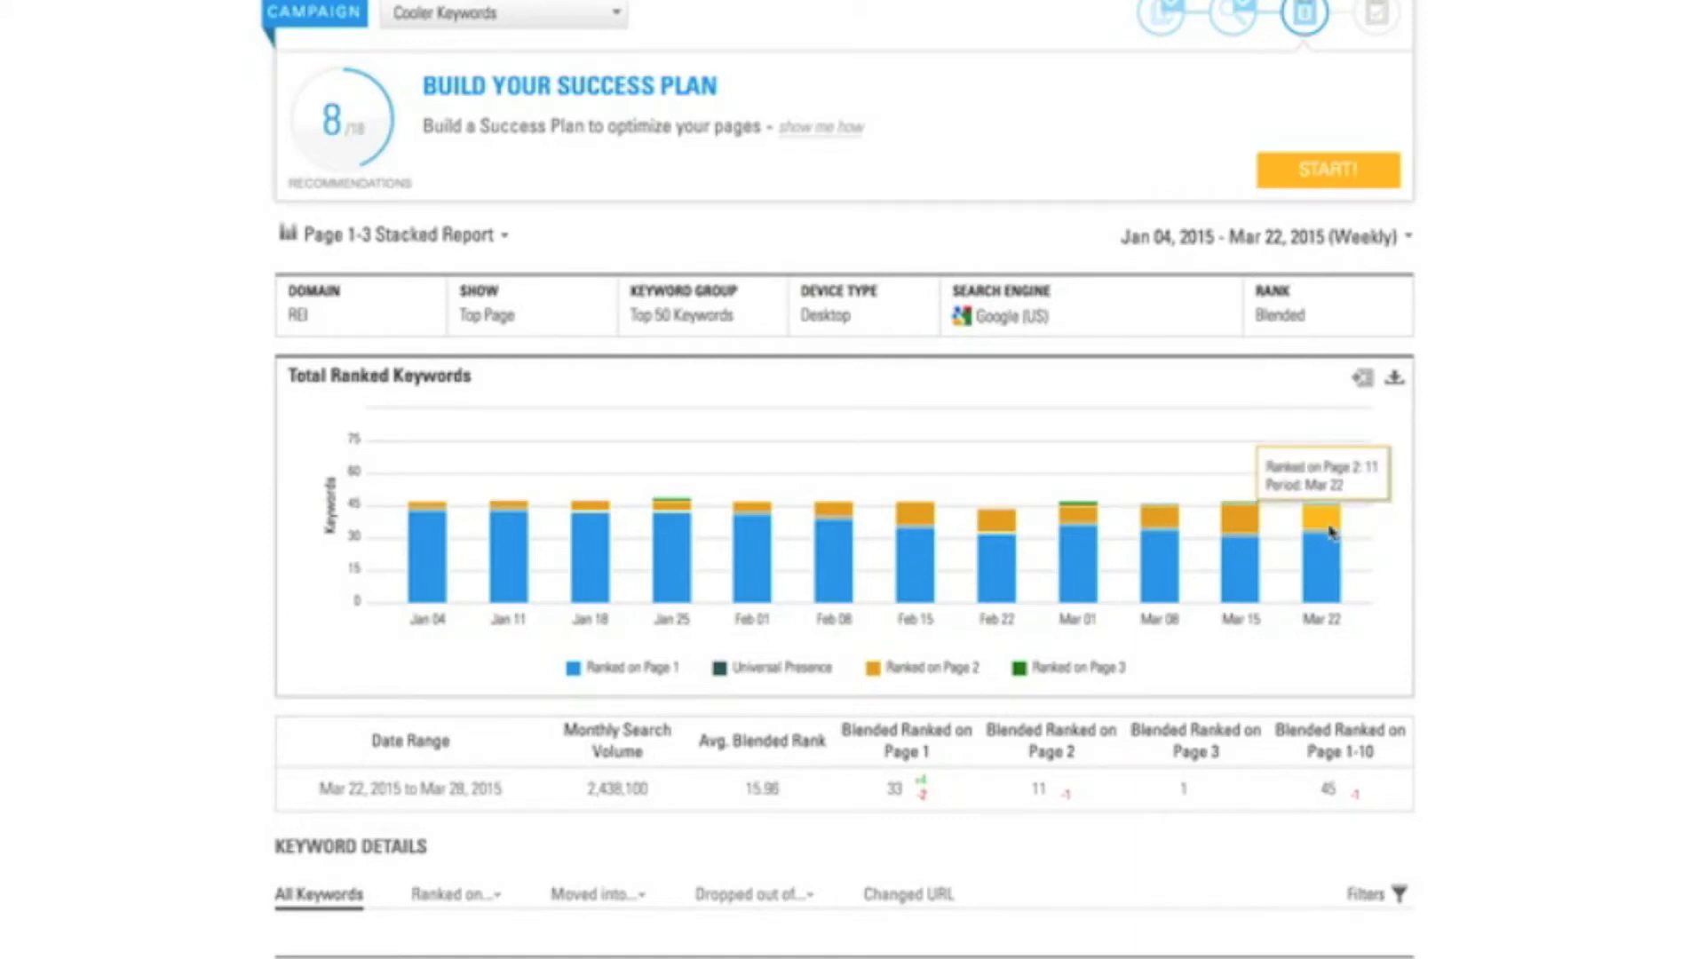
left_click(876, 310)
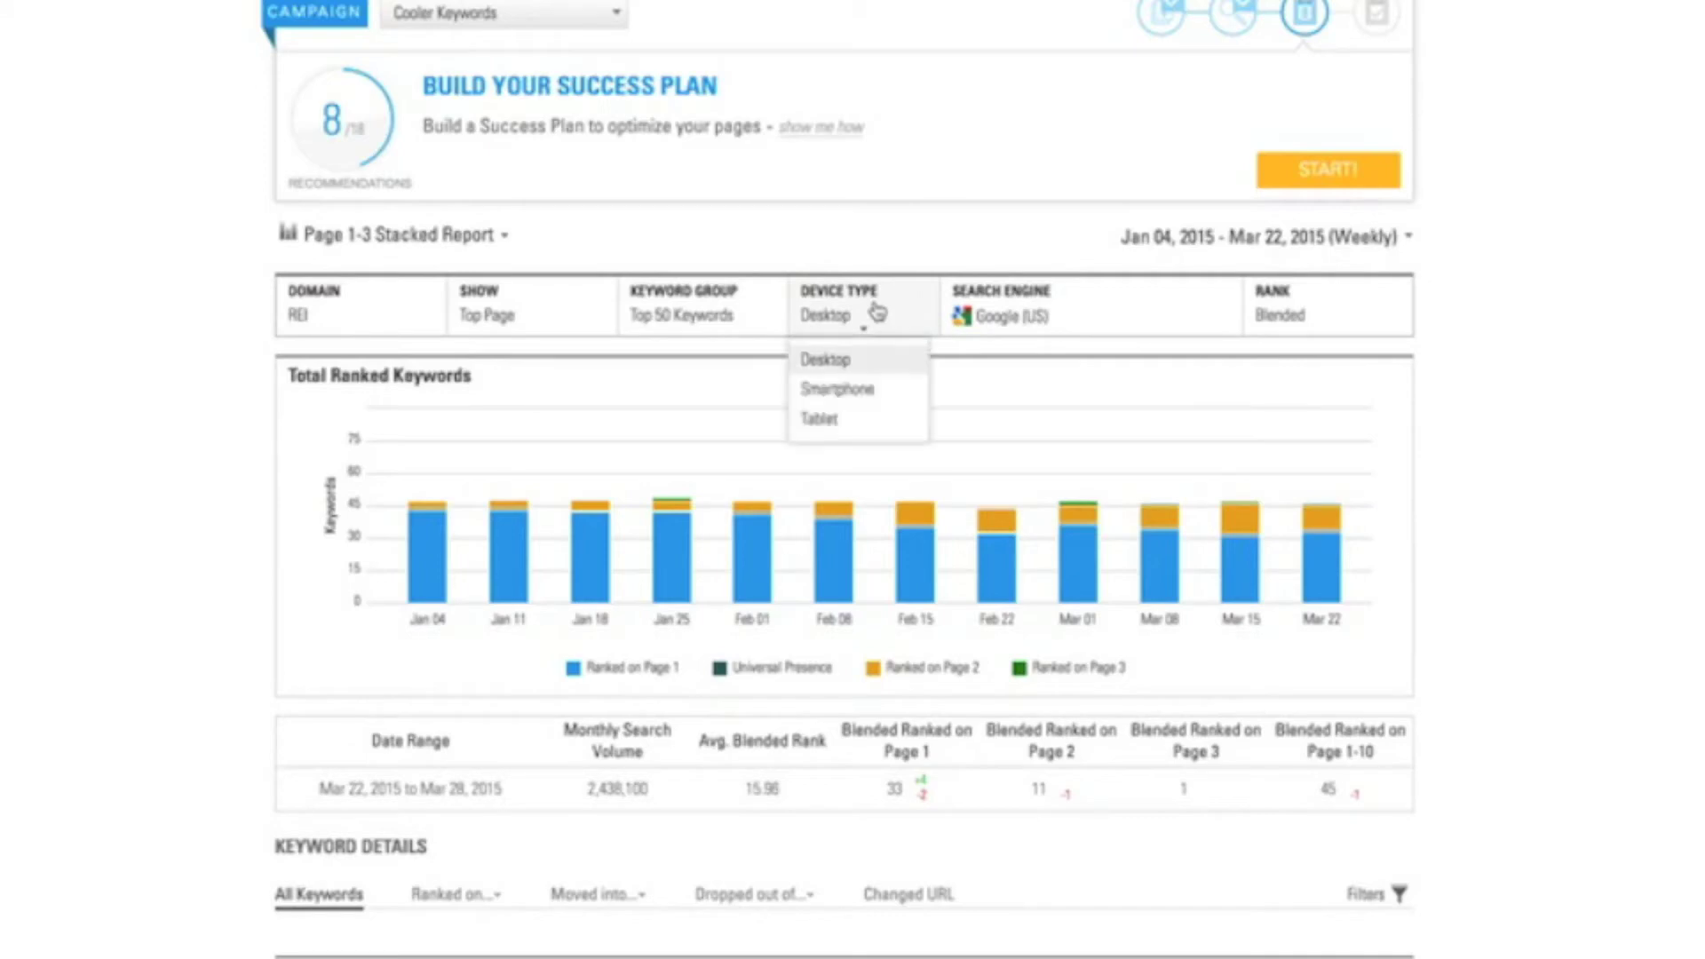
left_click(866, 390)
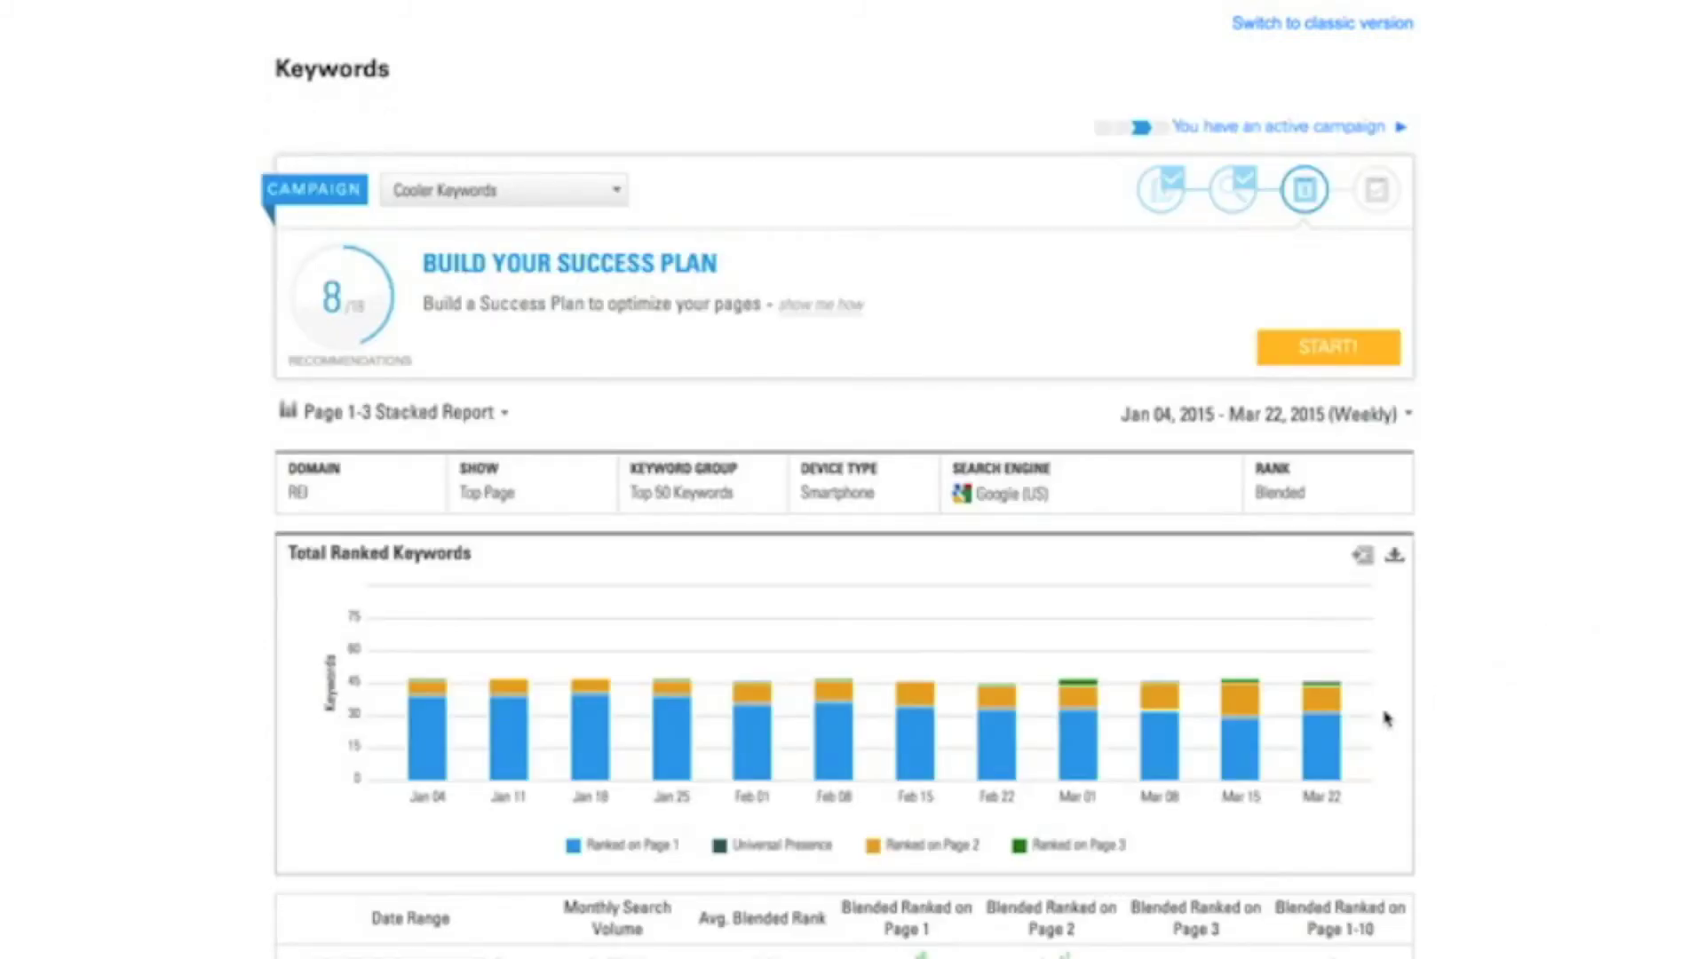
mouse_move(1329, 749)
mouse_move(1323, 711)
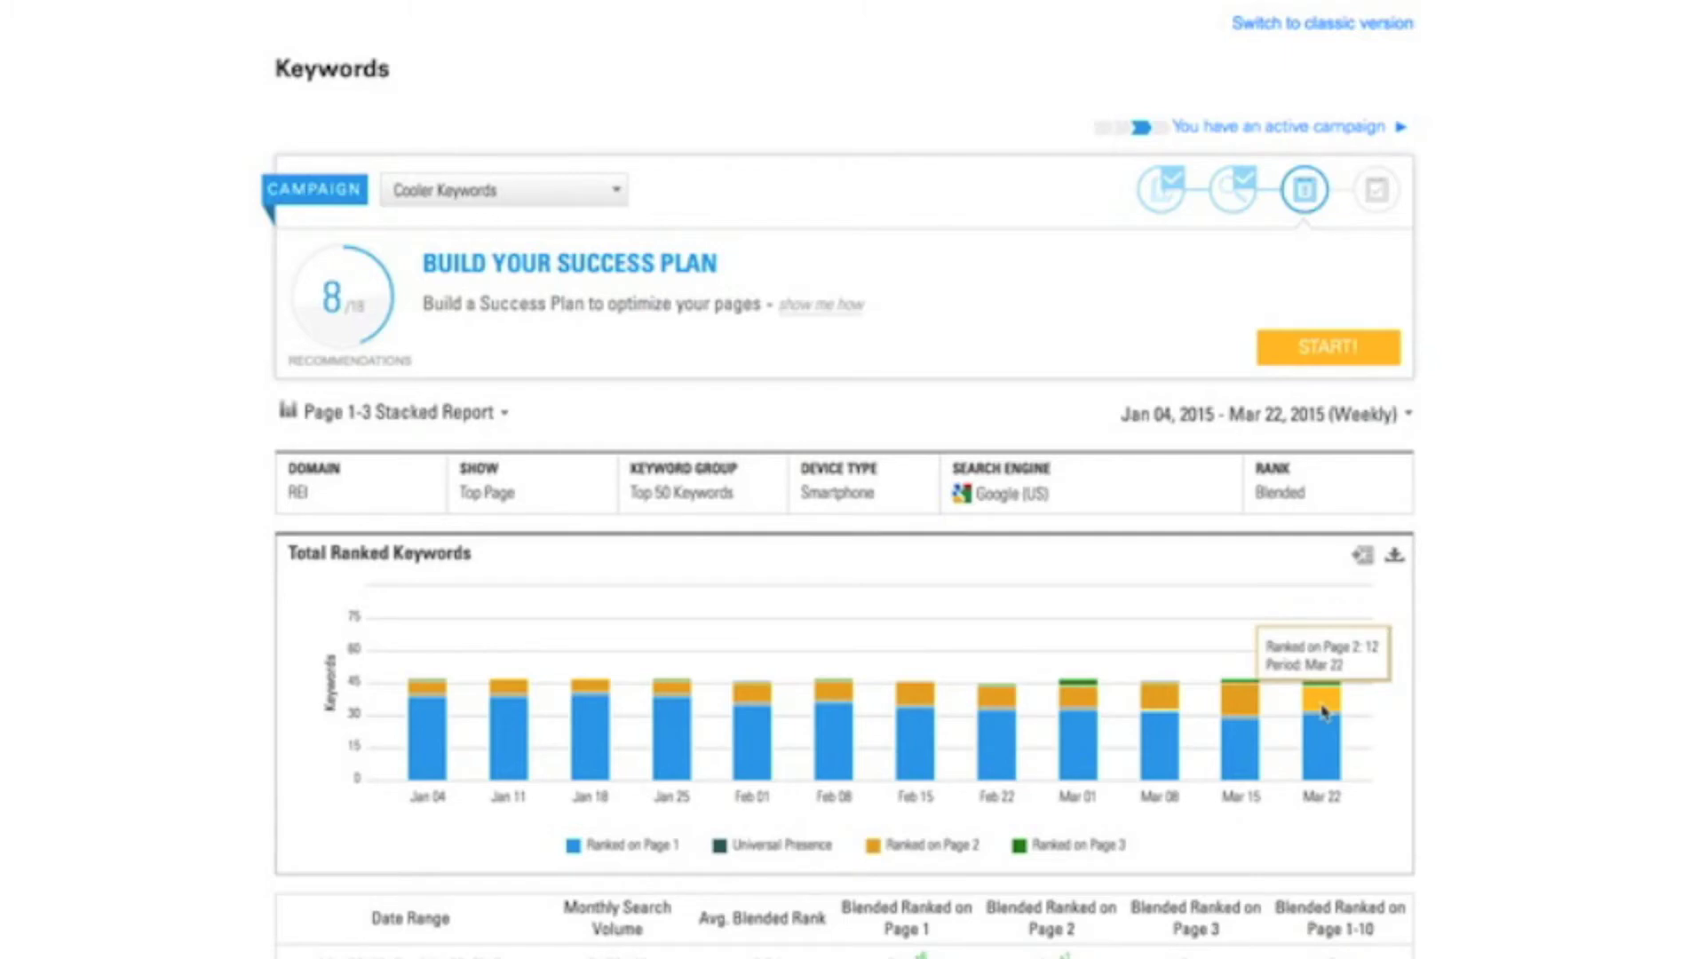
- Scroll the Top 50 Keywords stacked report and keep its Device Type on Smartphone
scroll(1602, 718, "down", 4)
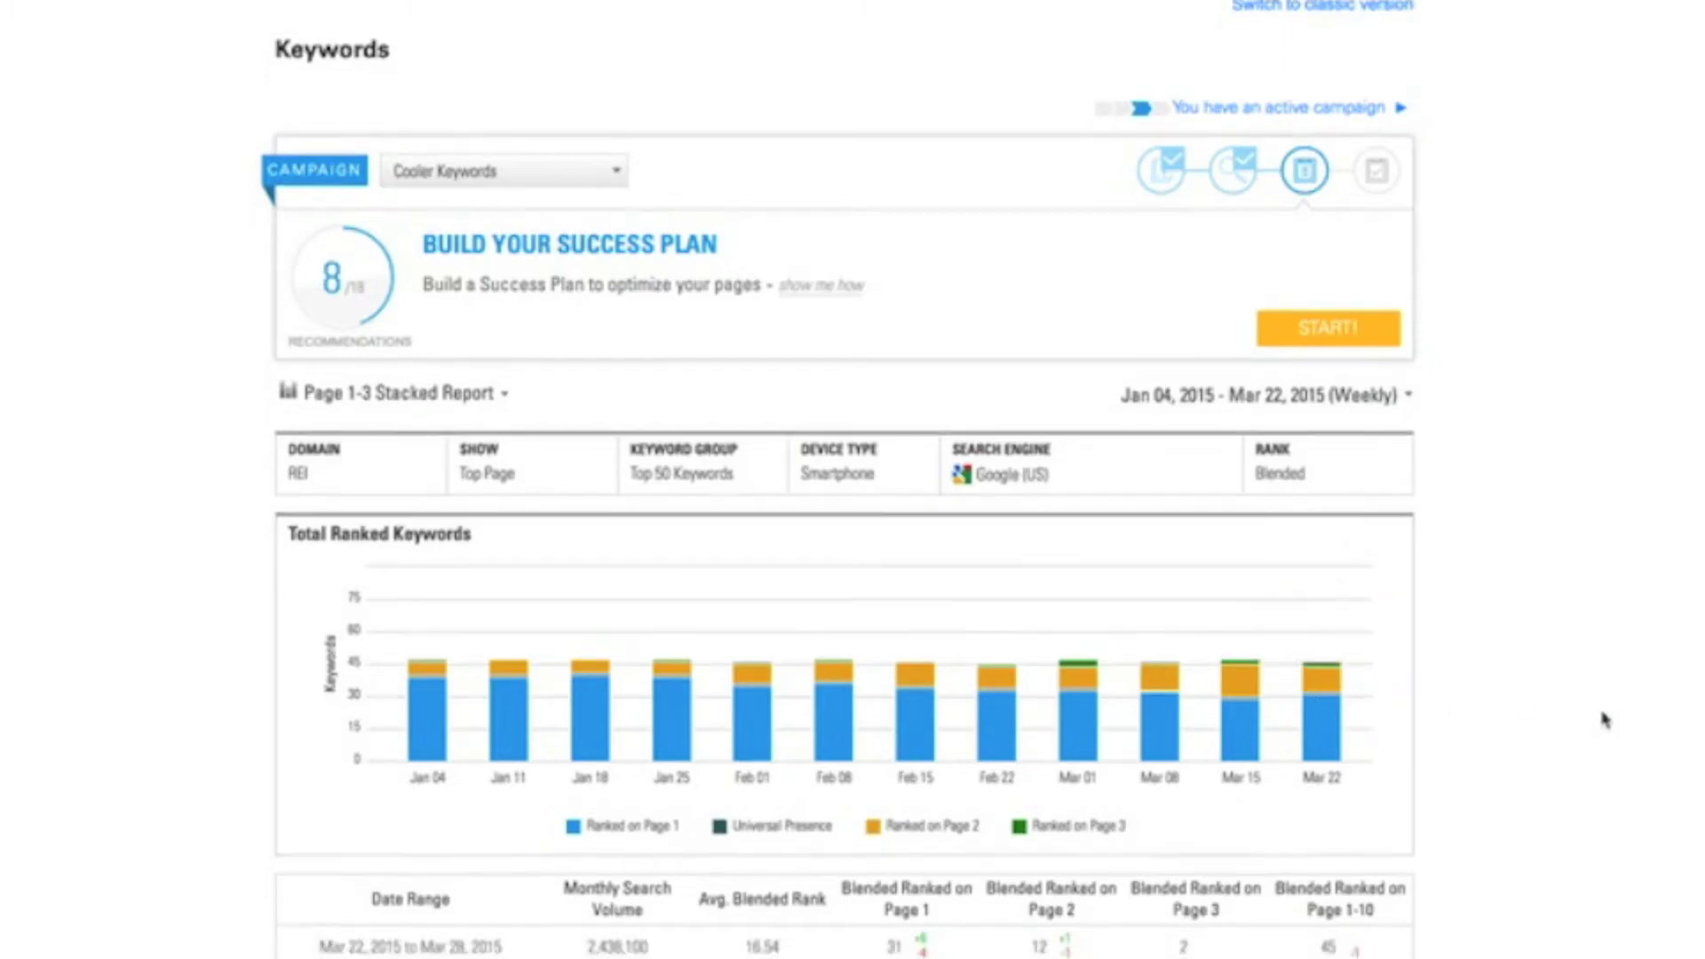
scroll(1603, 717, "down", 5)
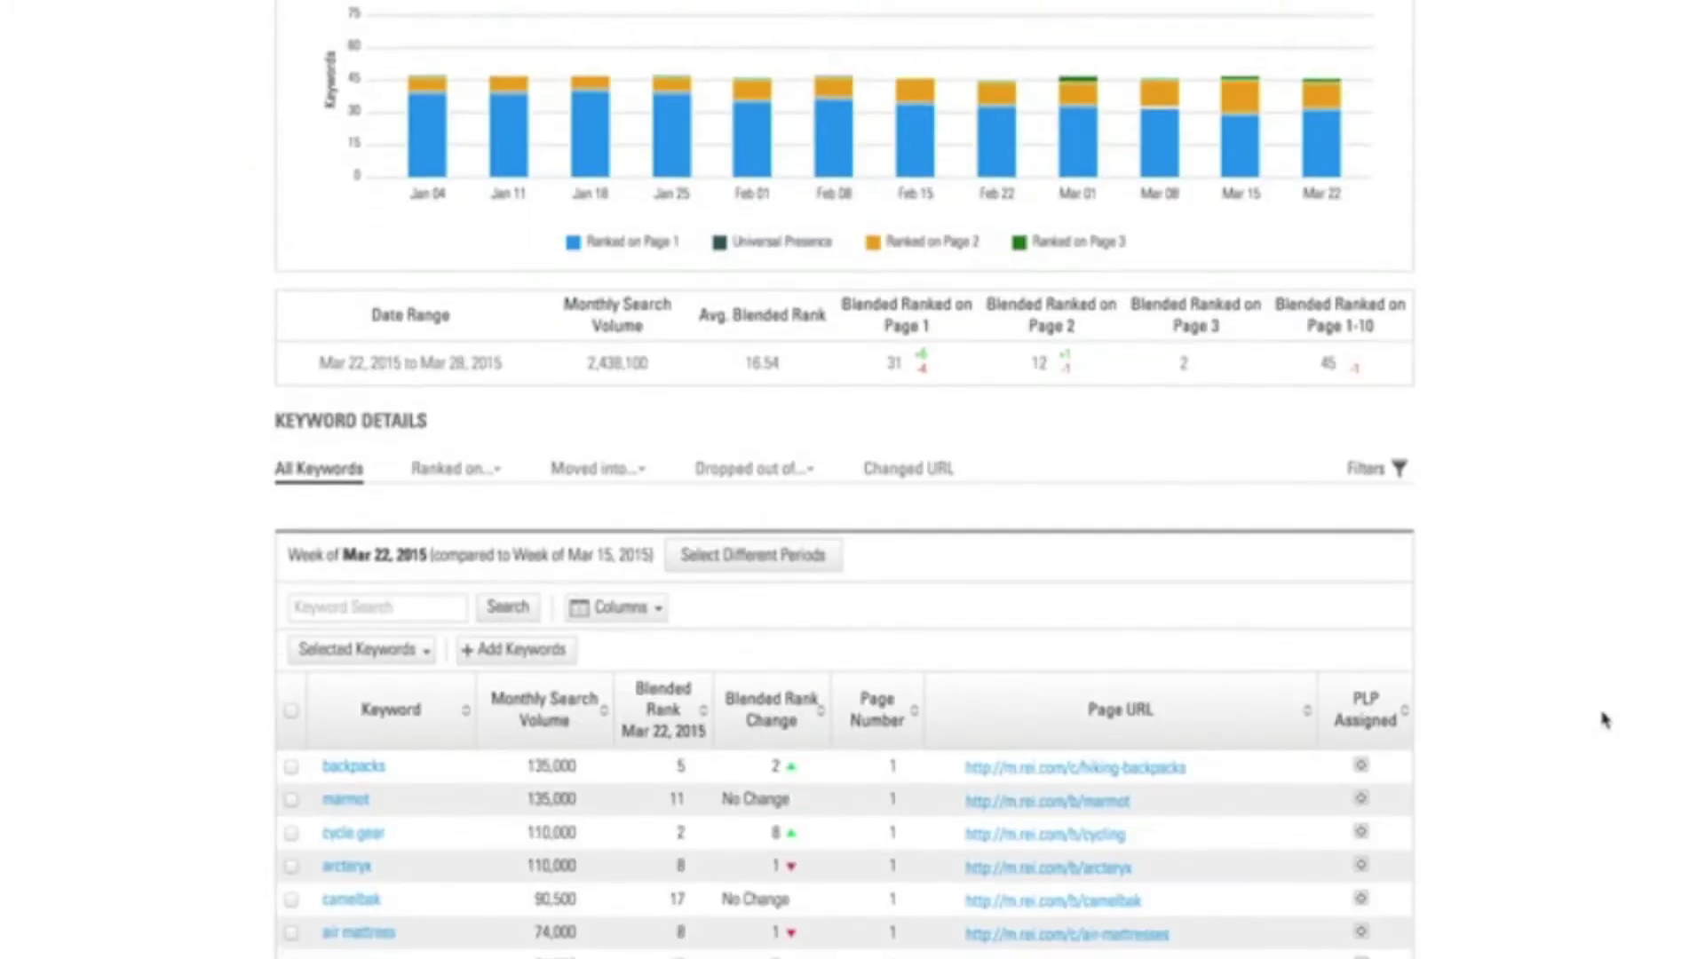
scroll(1603, 719, "down", 2)
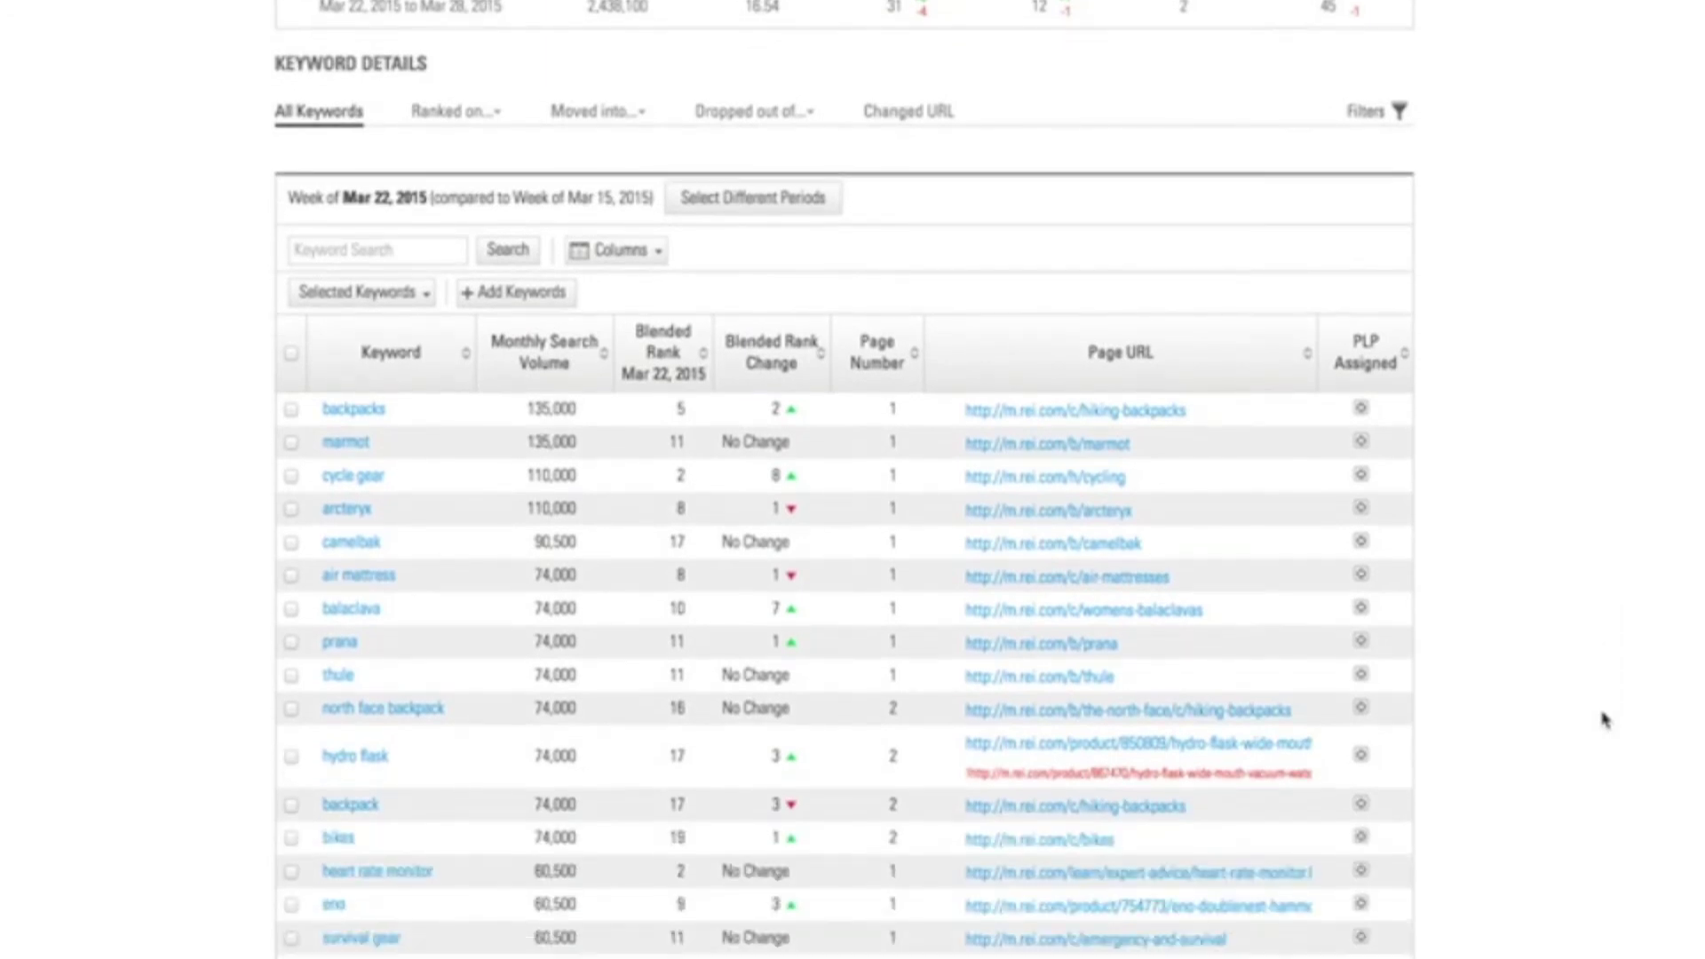
scroll(1603, 719, "down", 2)
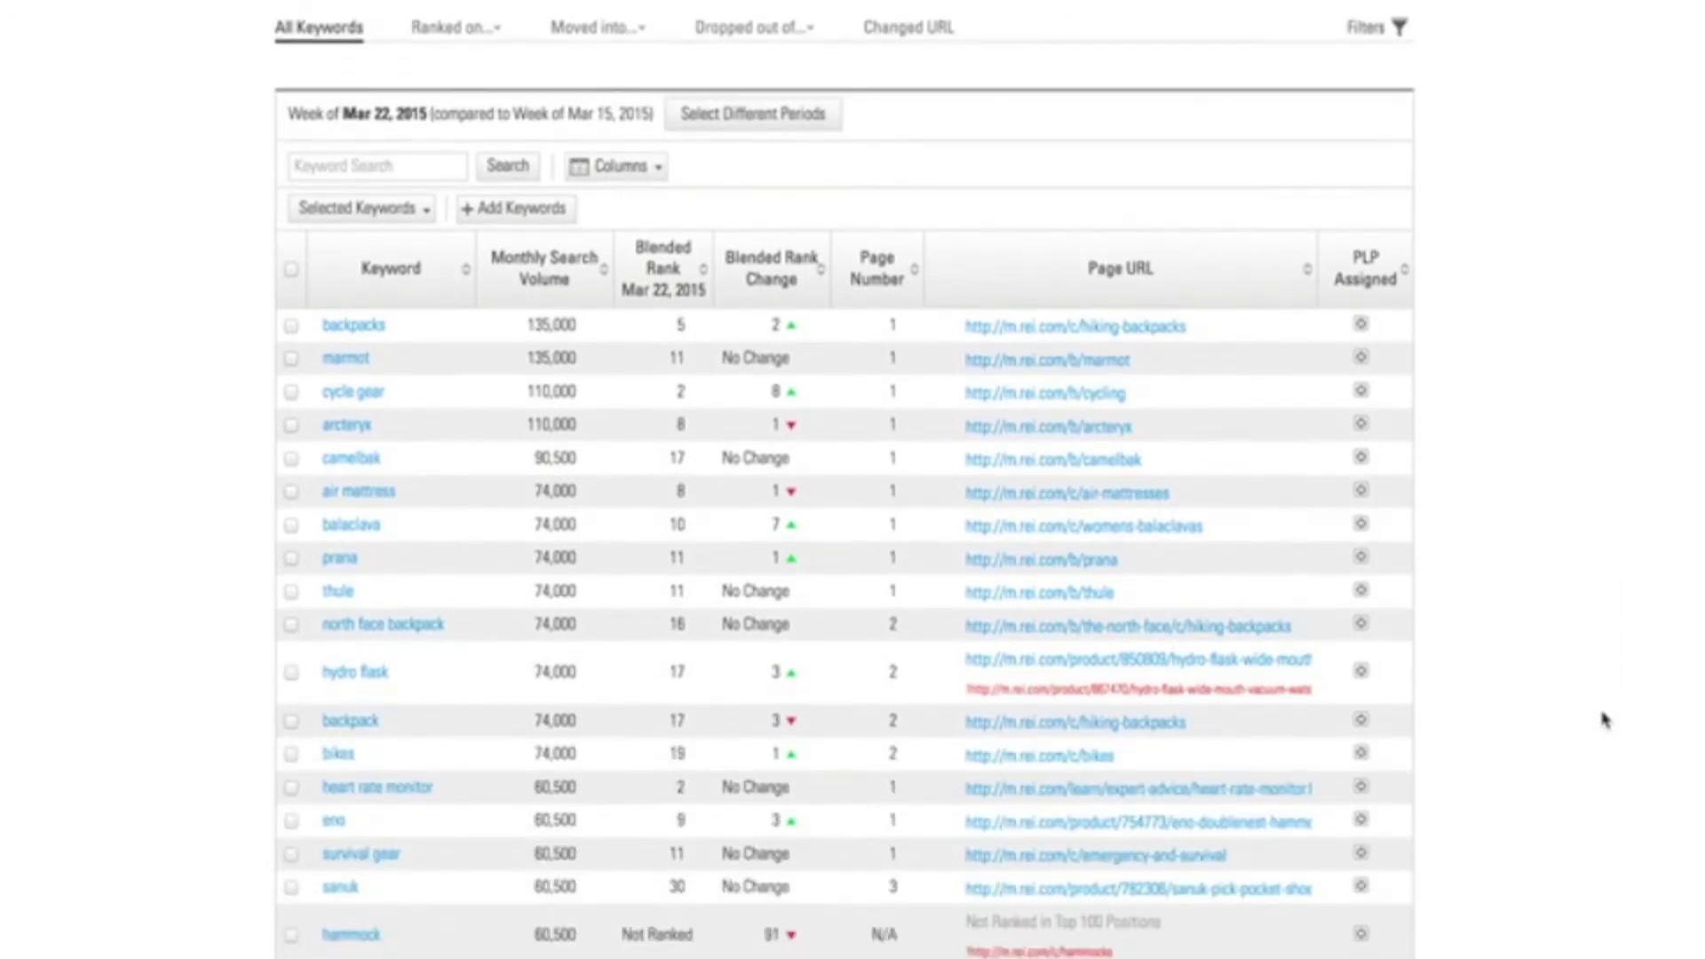
scroll(1603, 719, "down", 1)
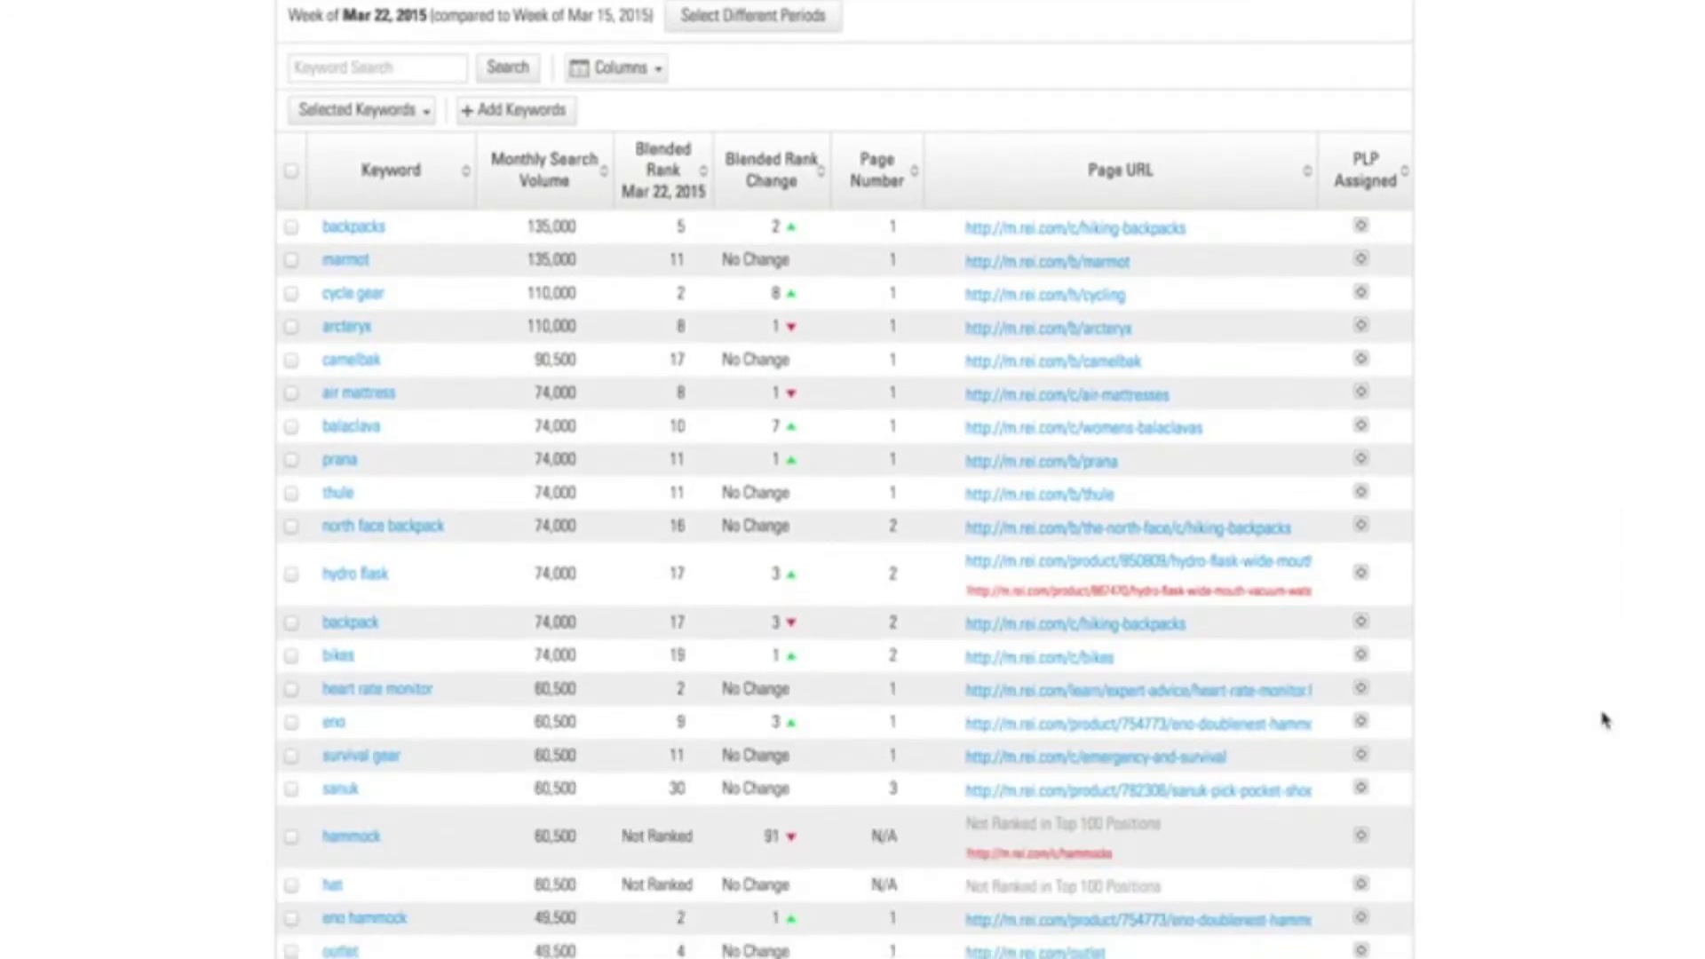
scroll(1603, 719, "down", 4)
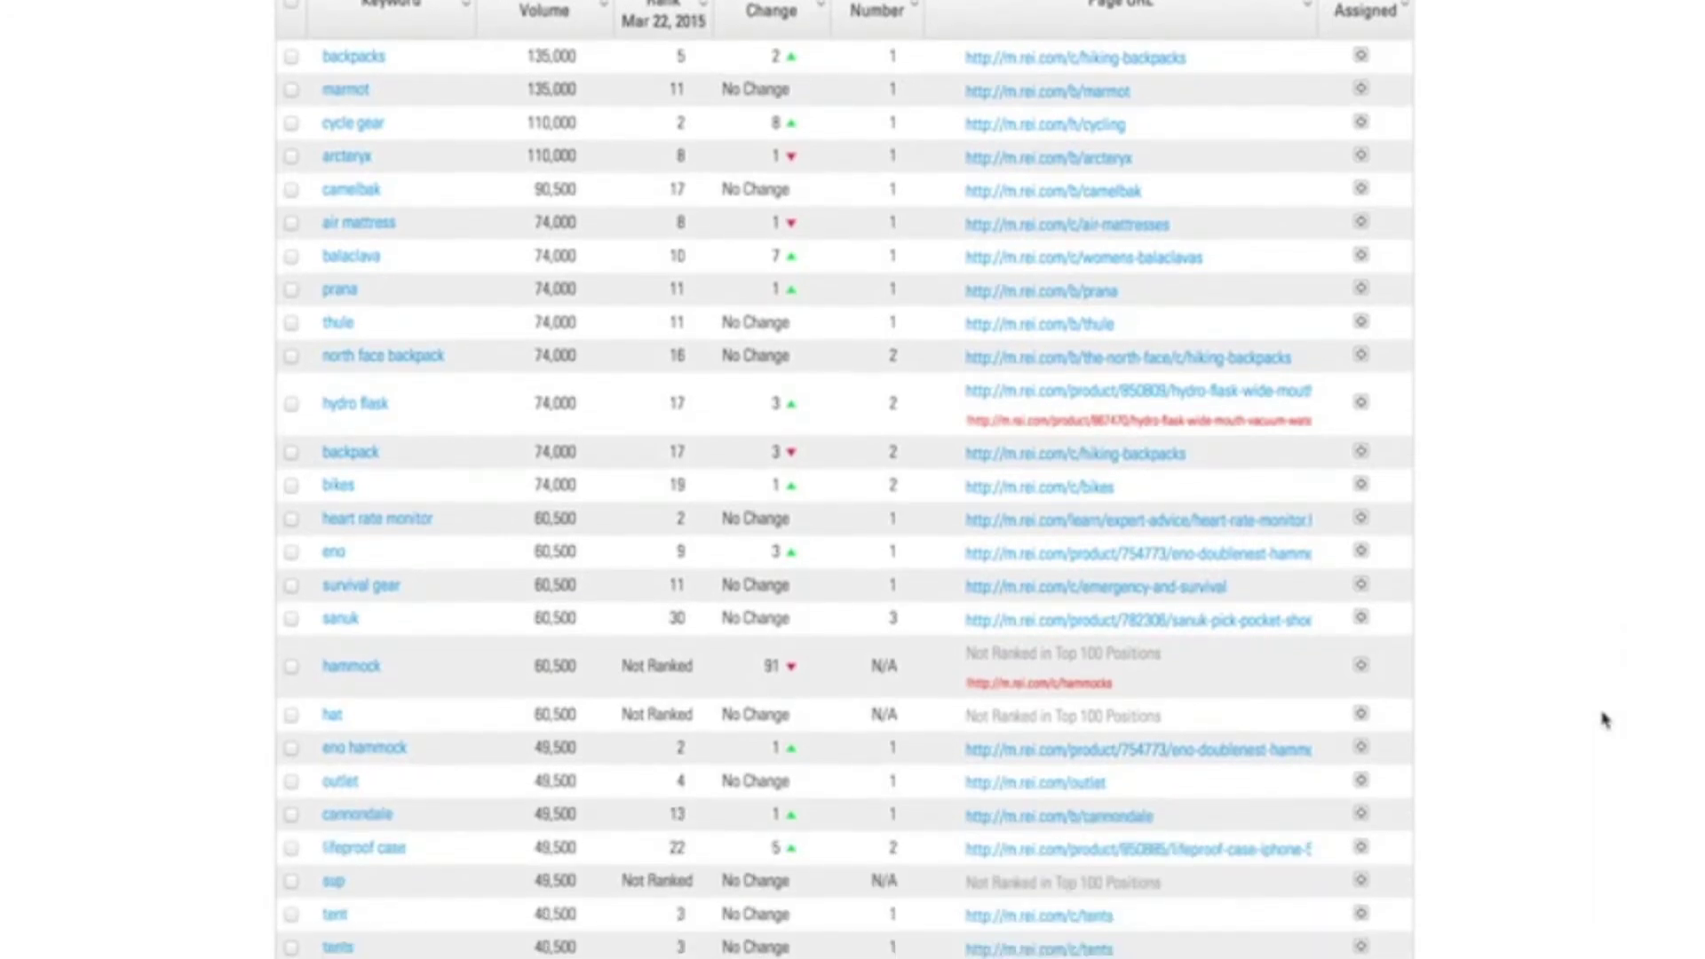
scroll(1603, 720, "down", 1)
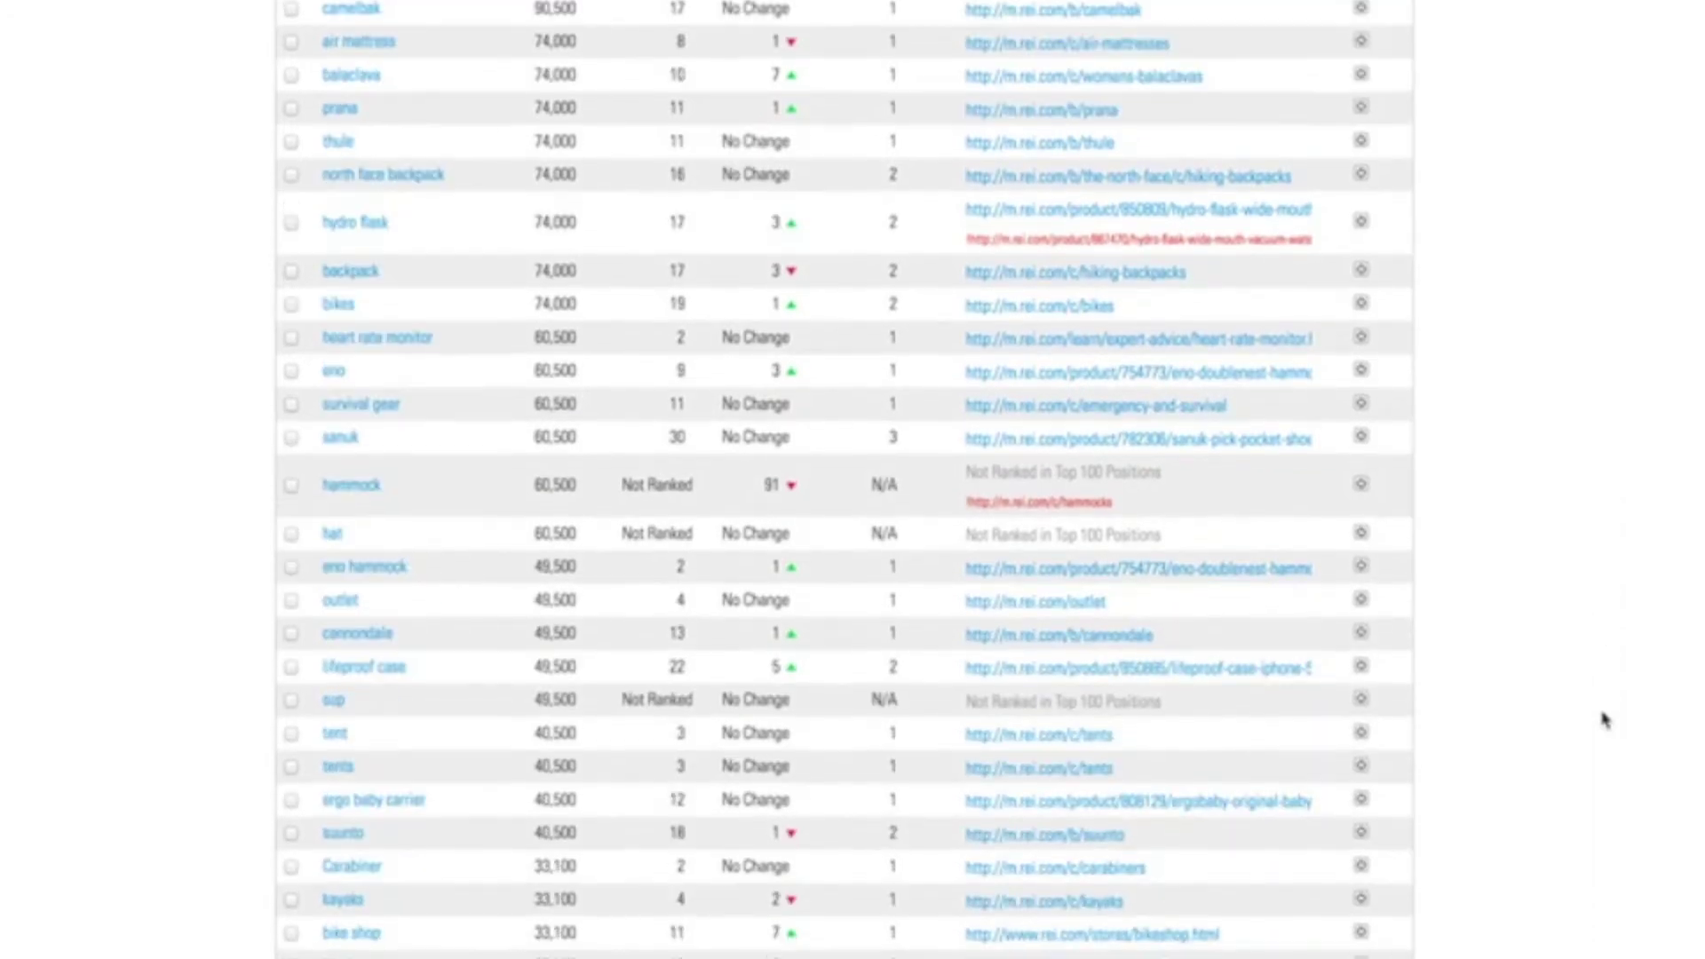
scroll(1603, 719, "up", 20)
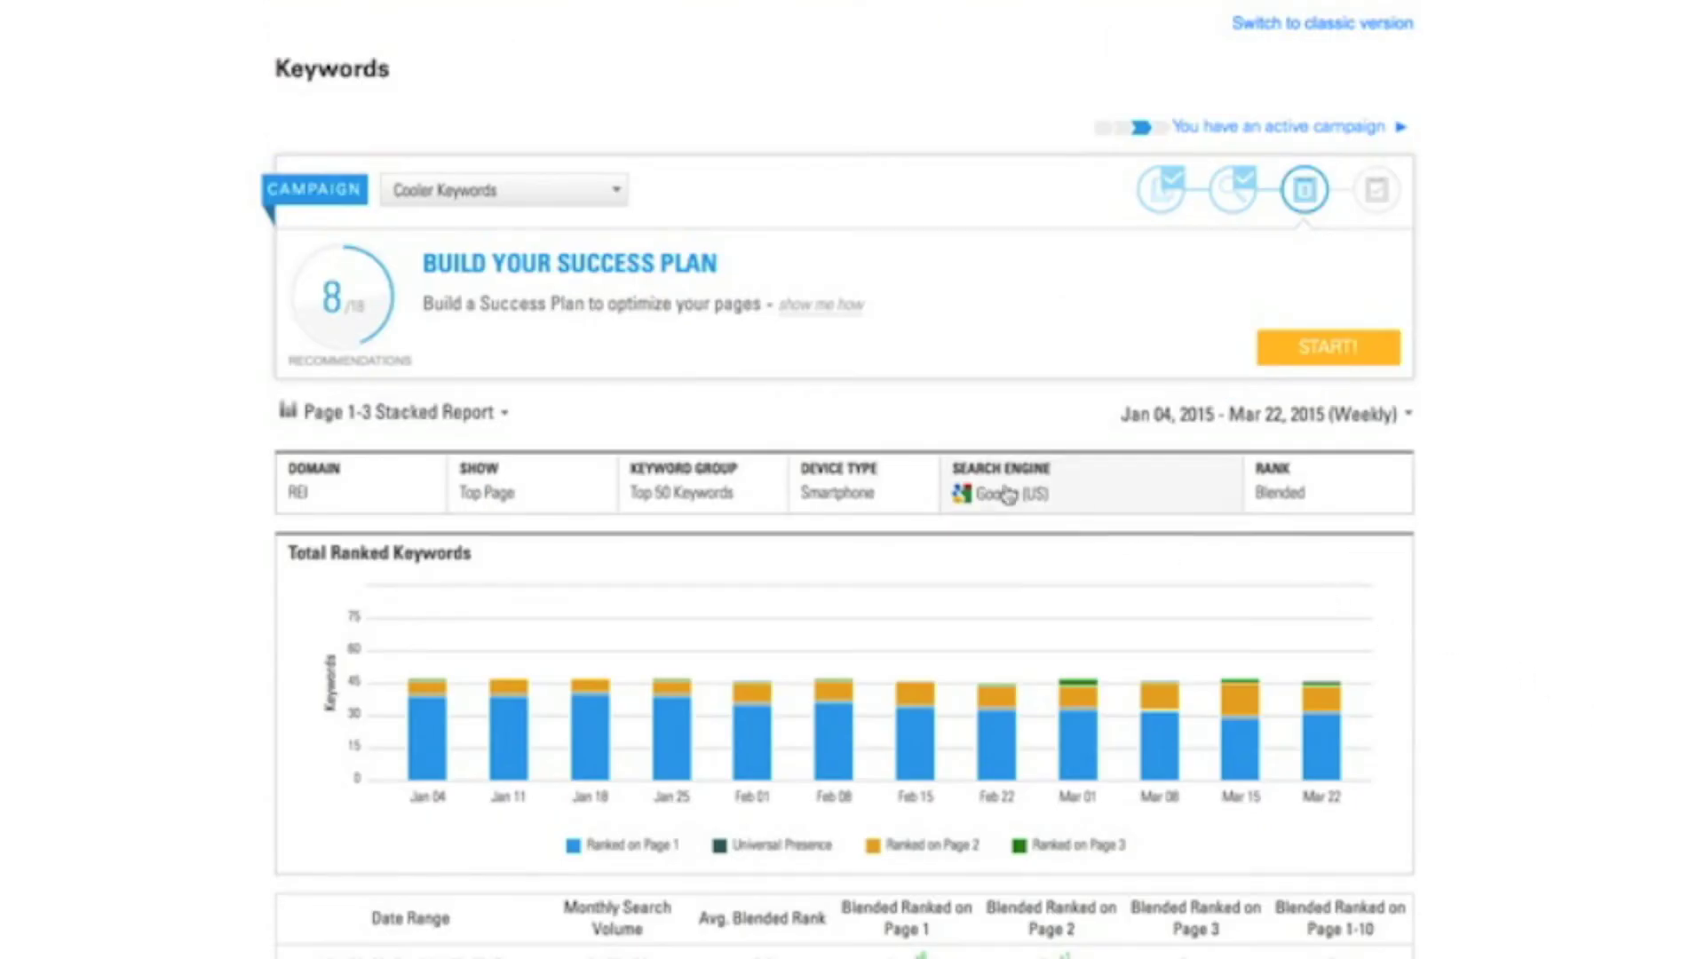
left_click(875, 488)
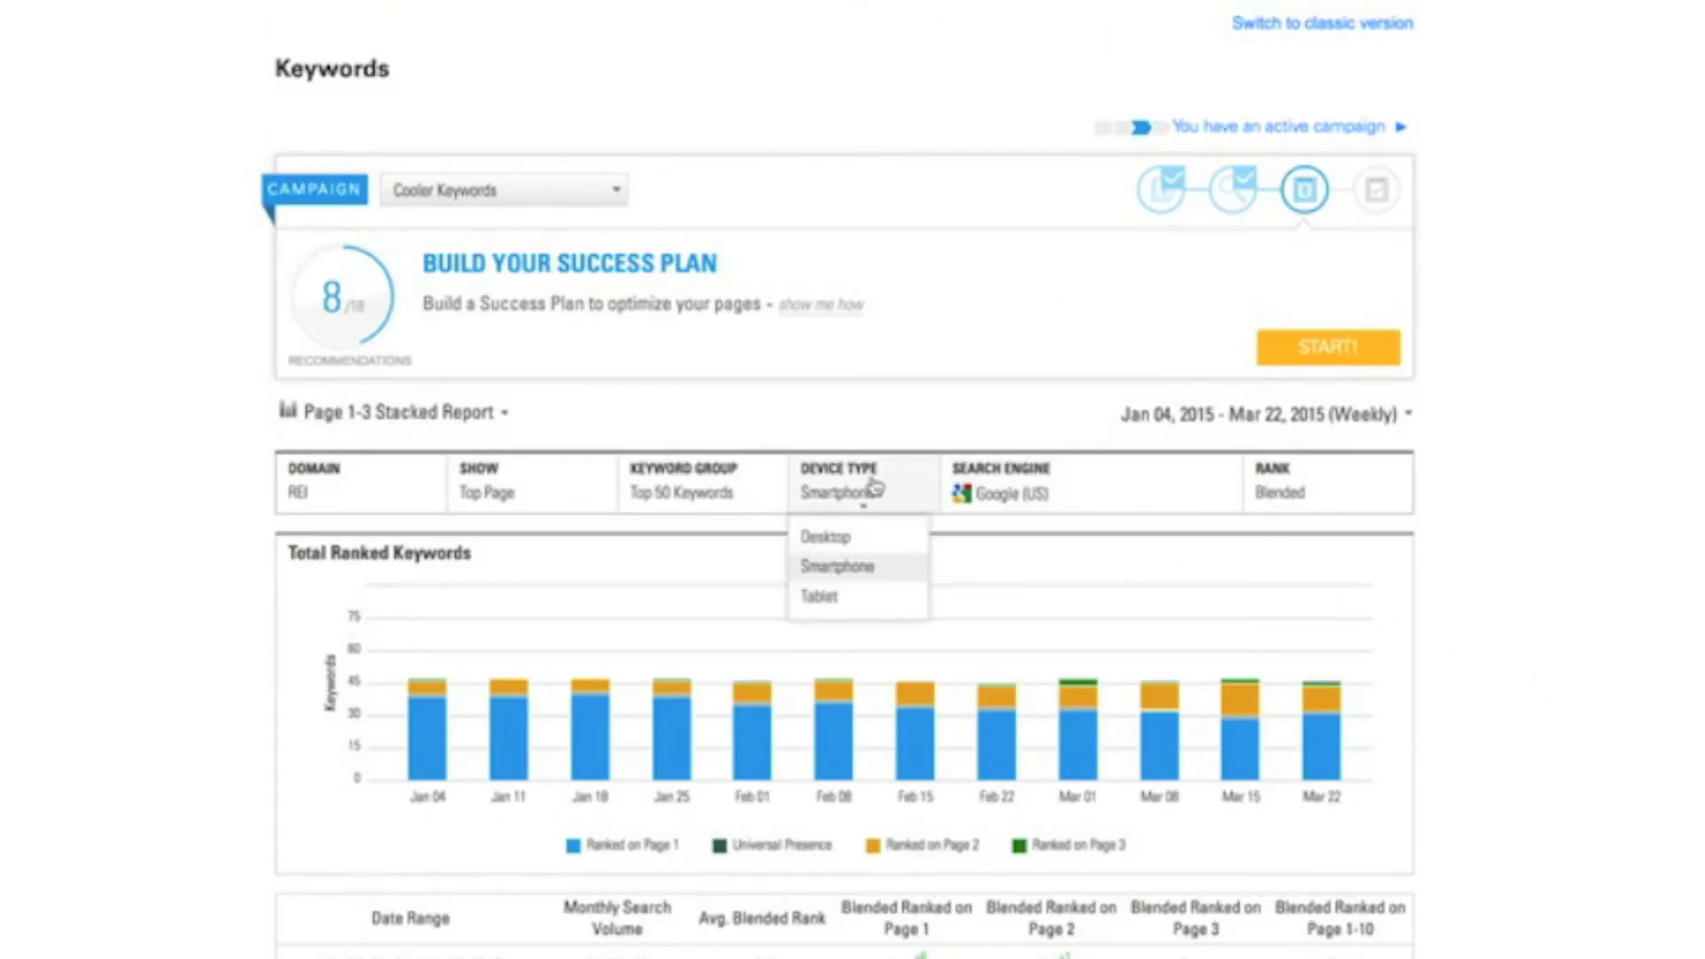
left_click(99, 409)
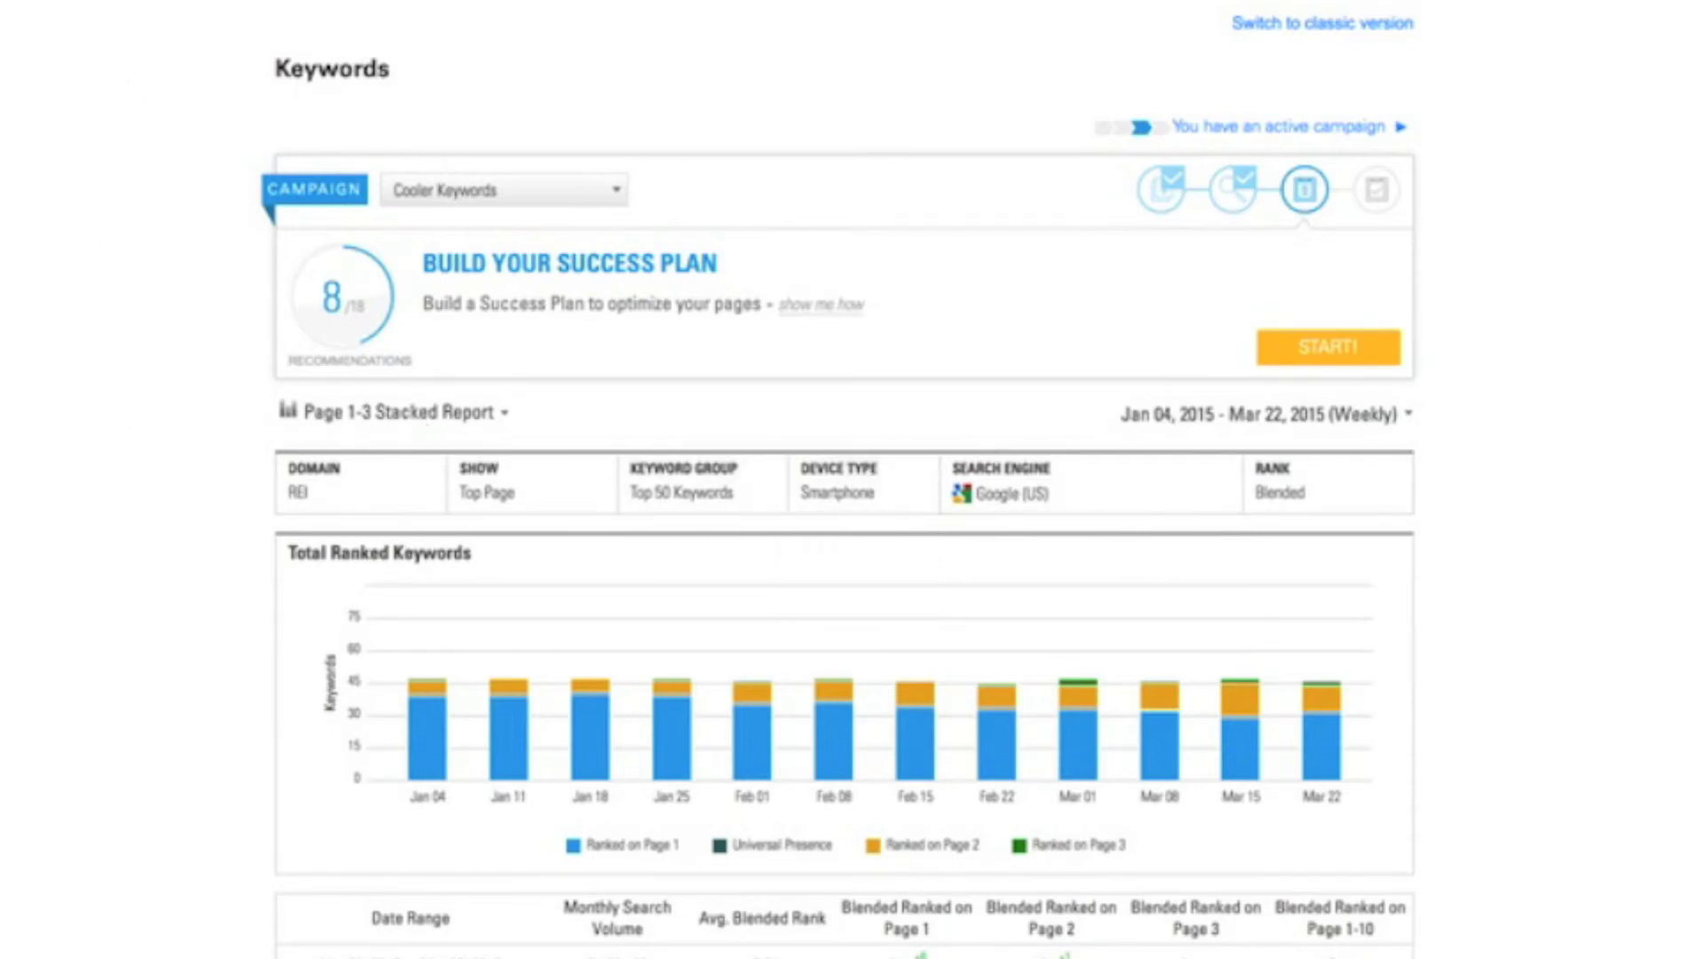
- Scroll the mobile dashboard down to the Desktop Share of Voice Report for Top 50 Keywords
scroll(85, 528, "down", 10)
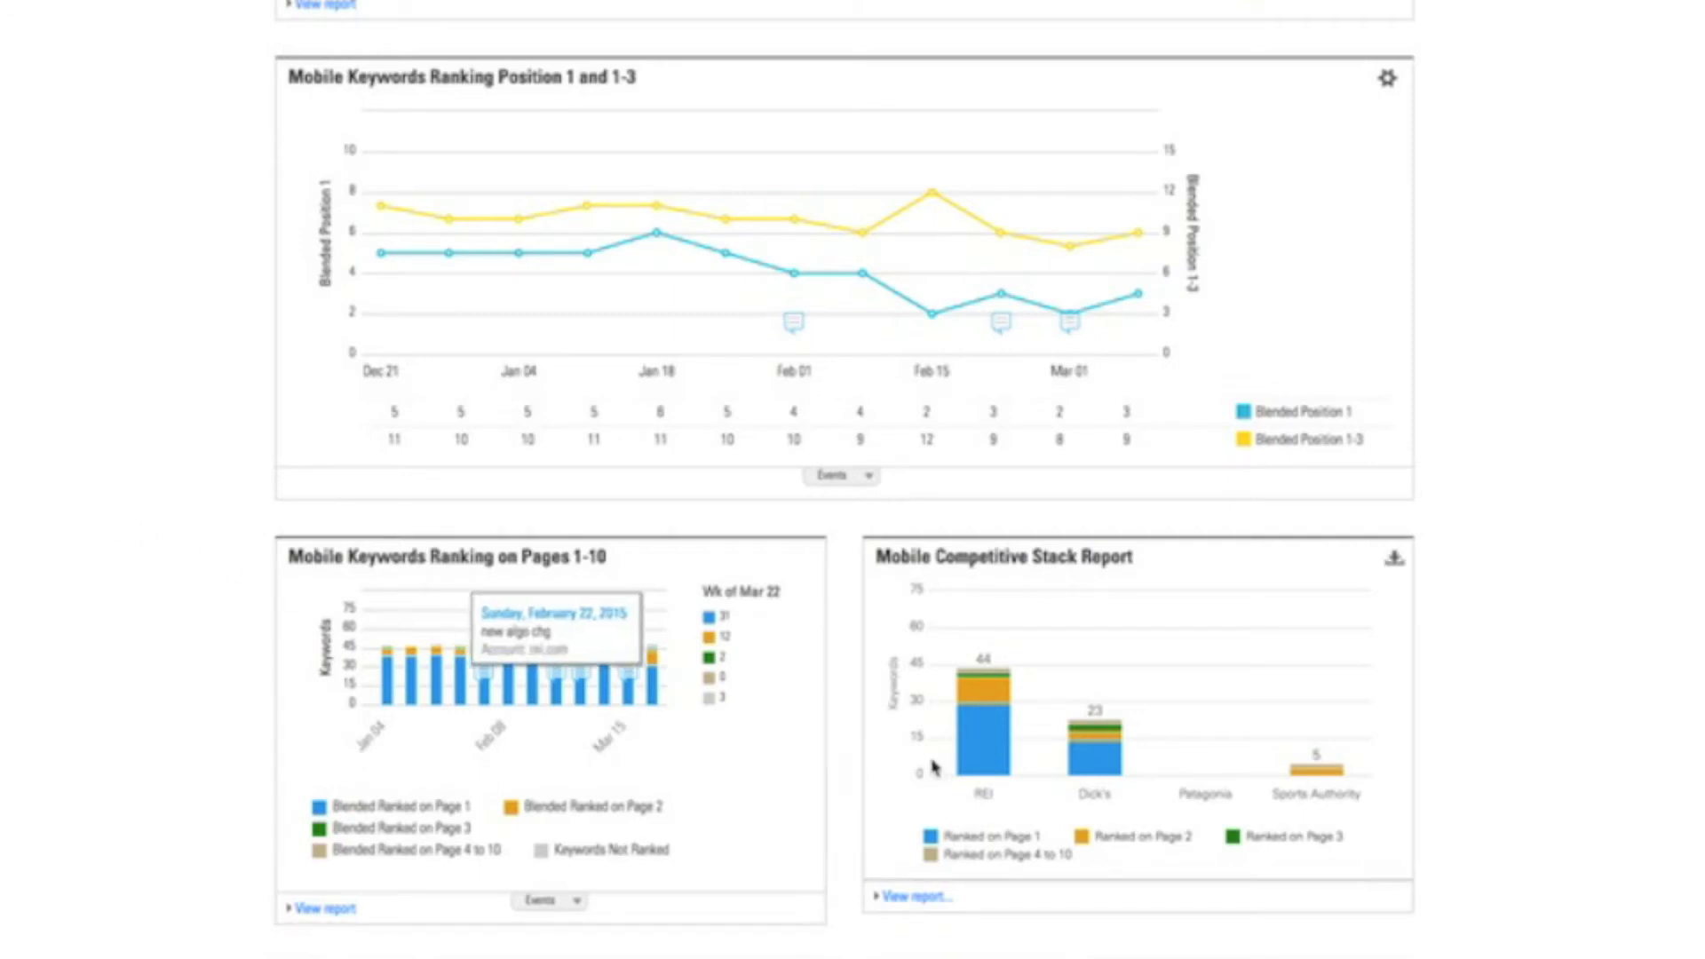
mouse_move(983, 762)
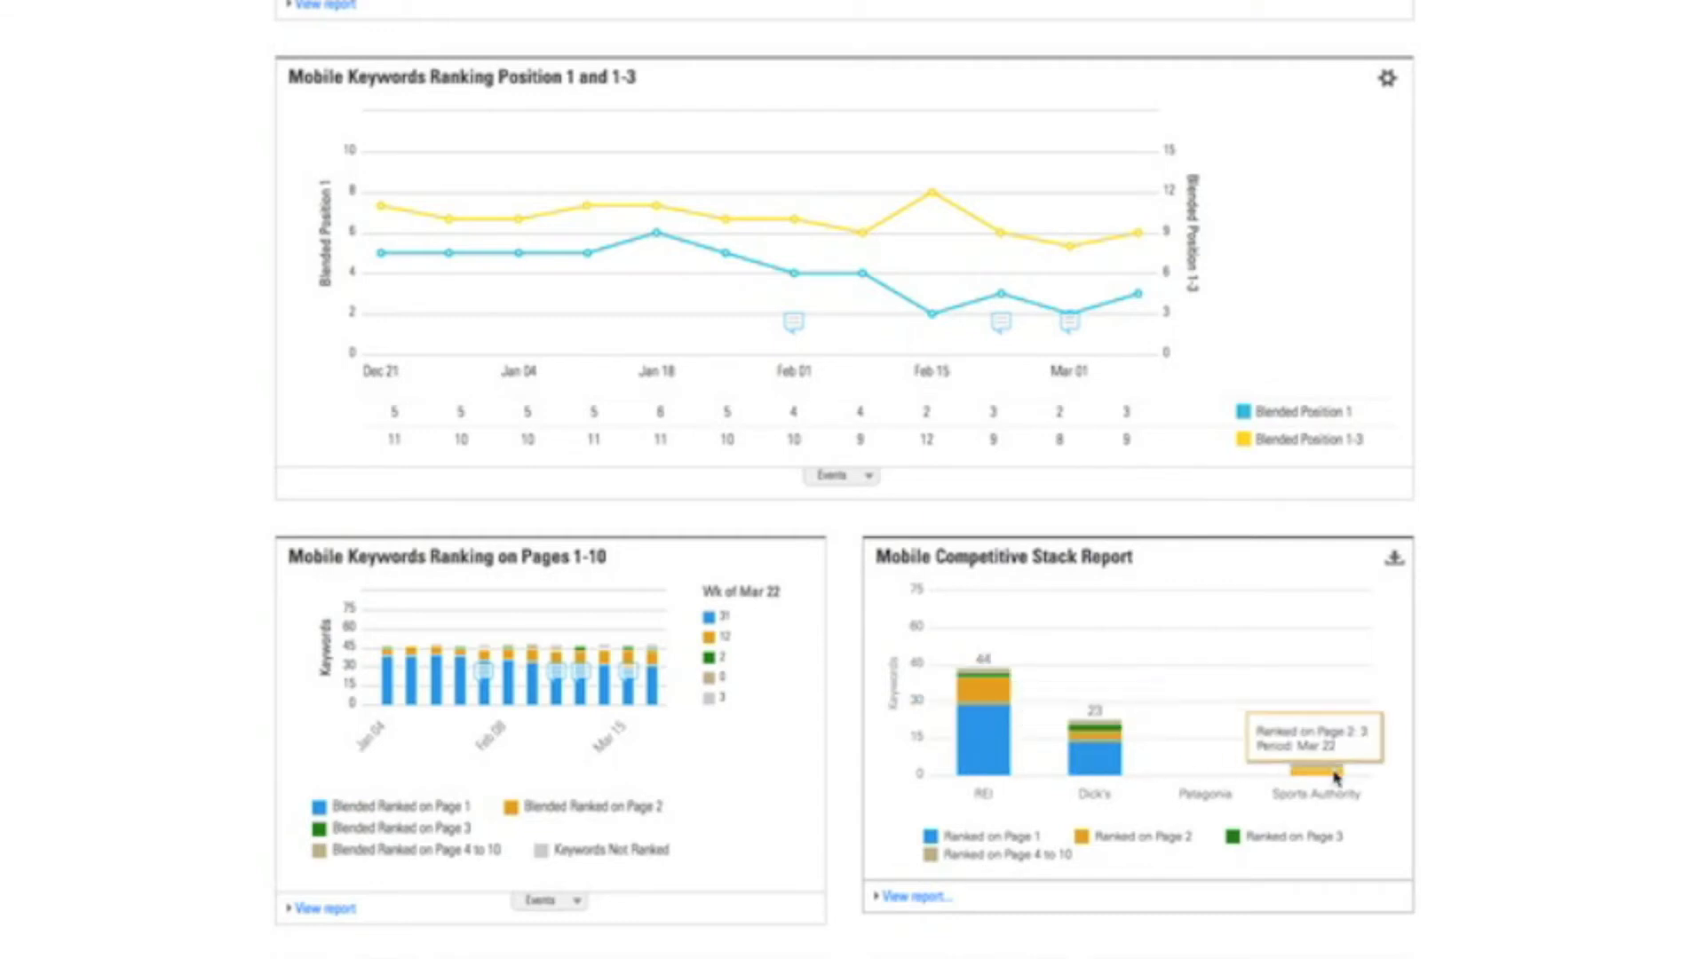
scroll(1596, 761, "down", 1)
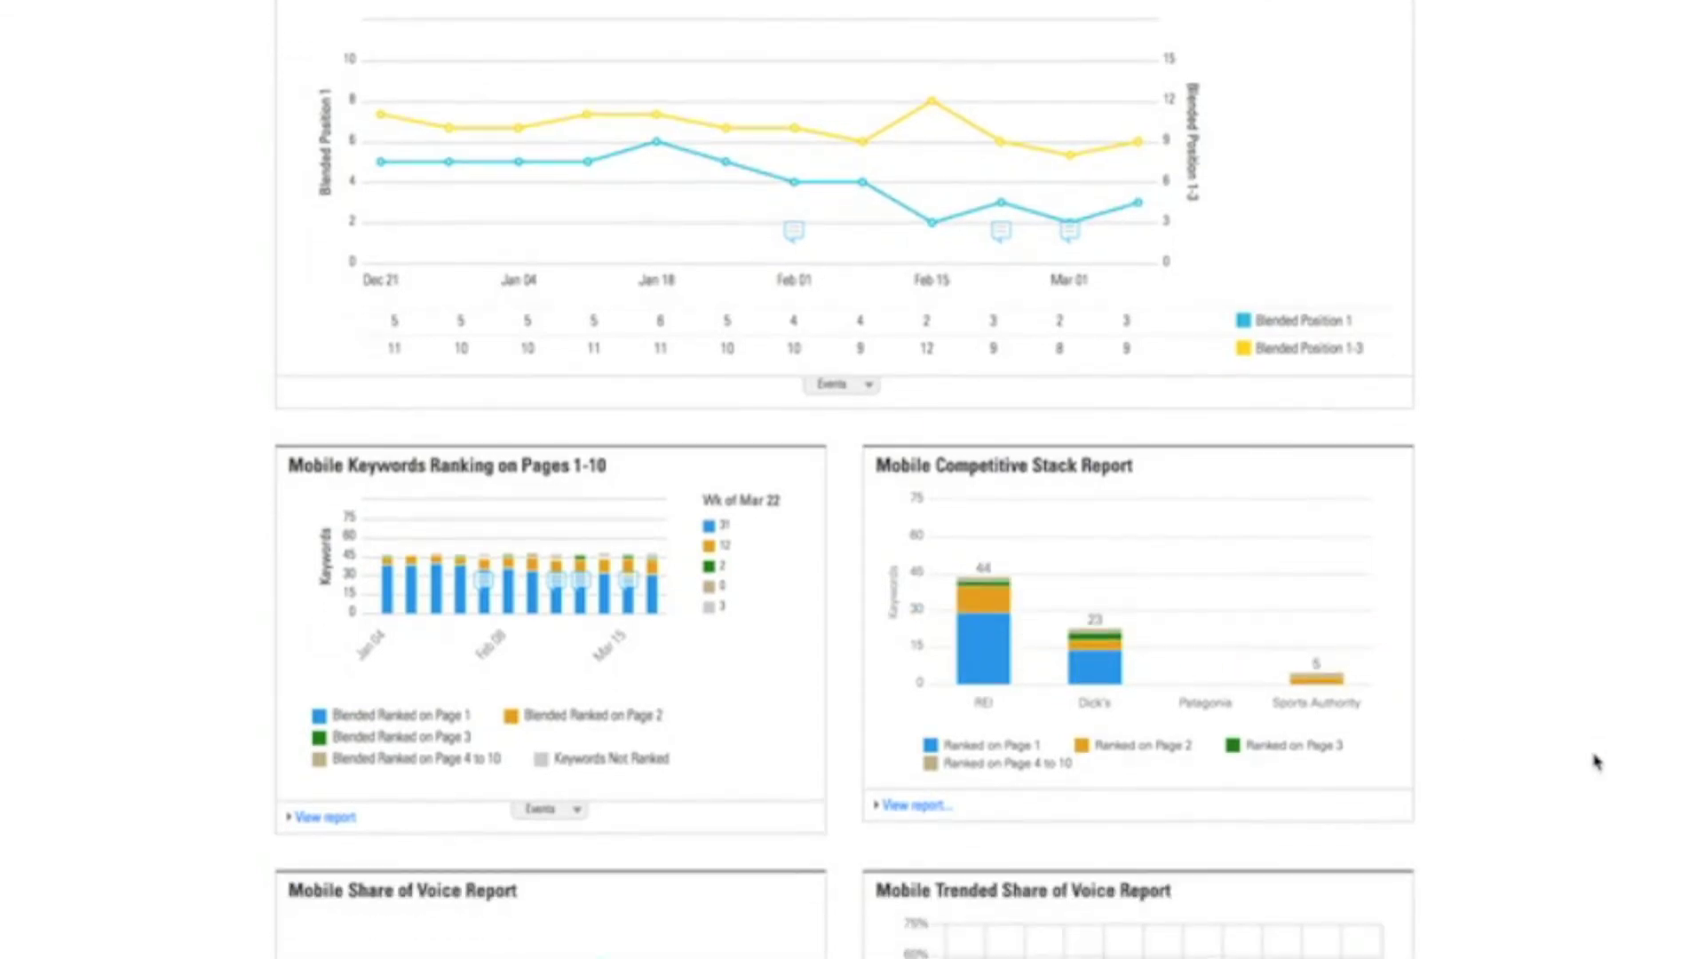
scroll(1596, 761, "down", 5)
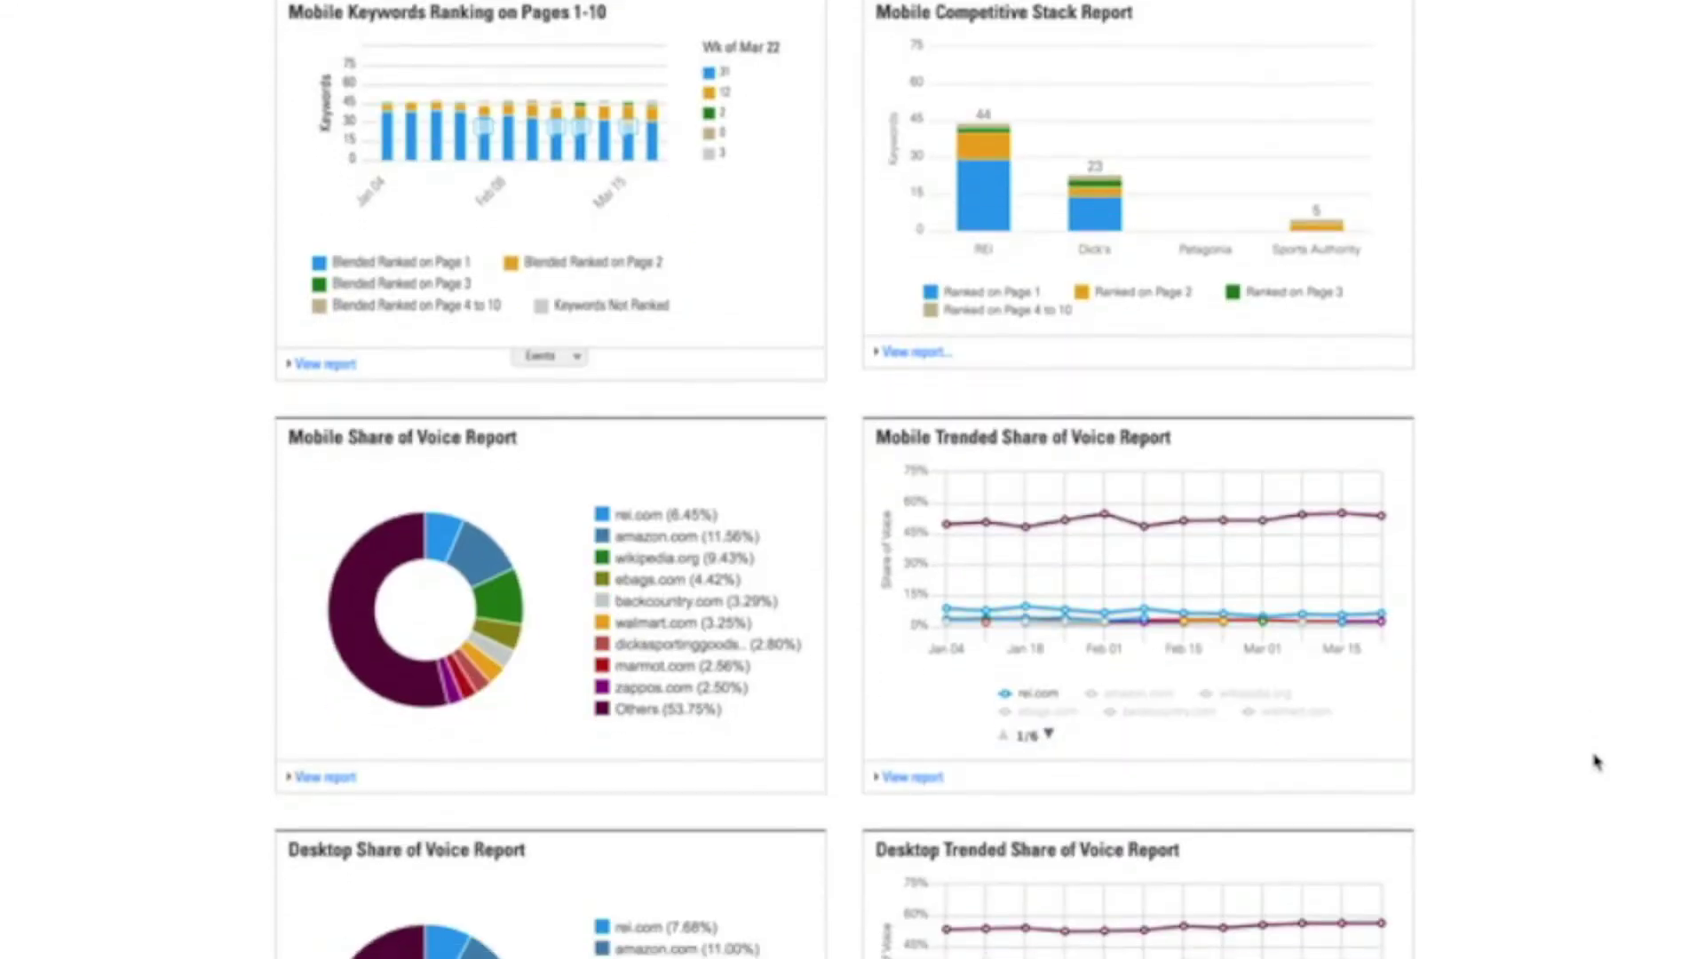
scroll(1596, 761, "down", 2)
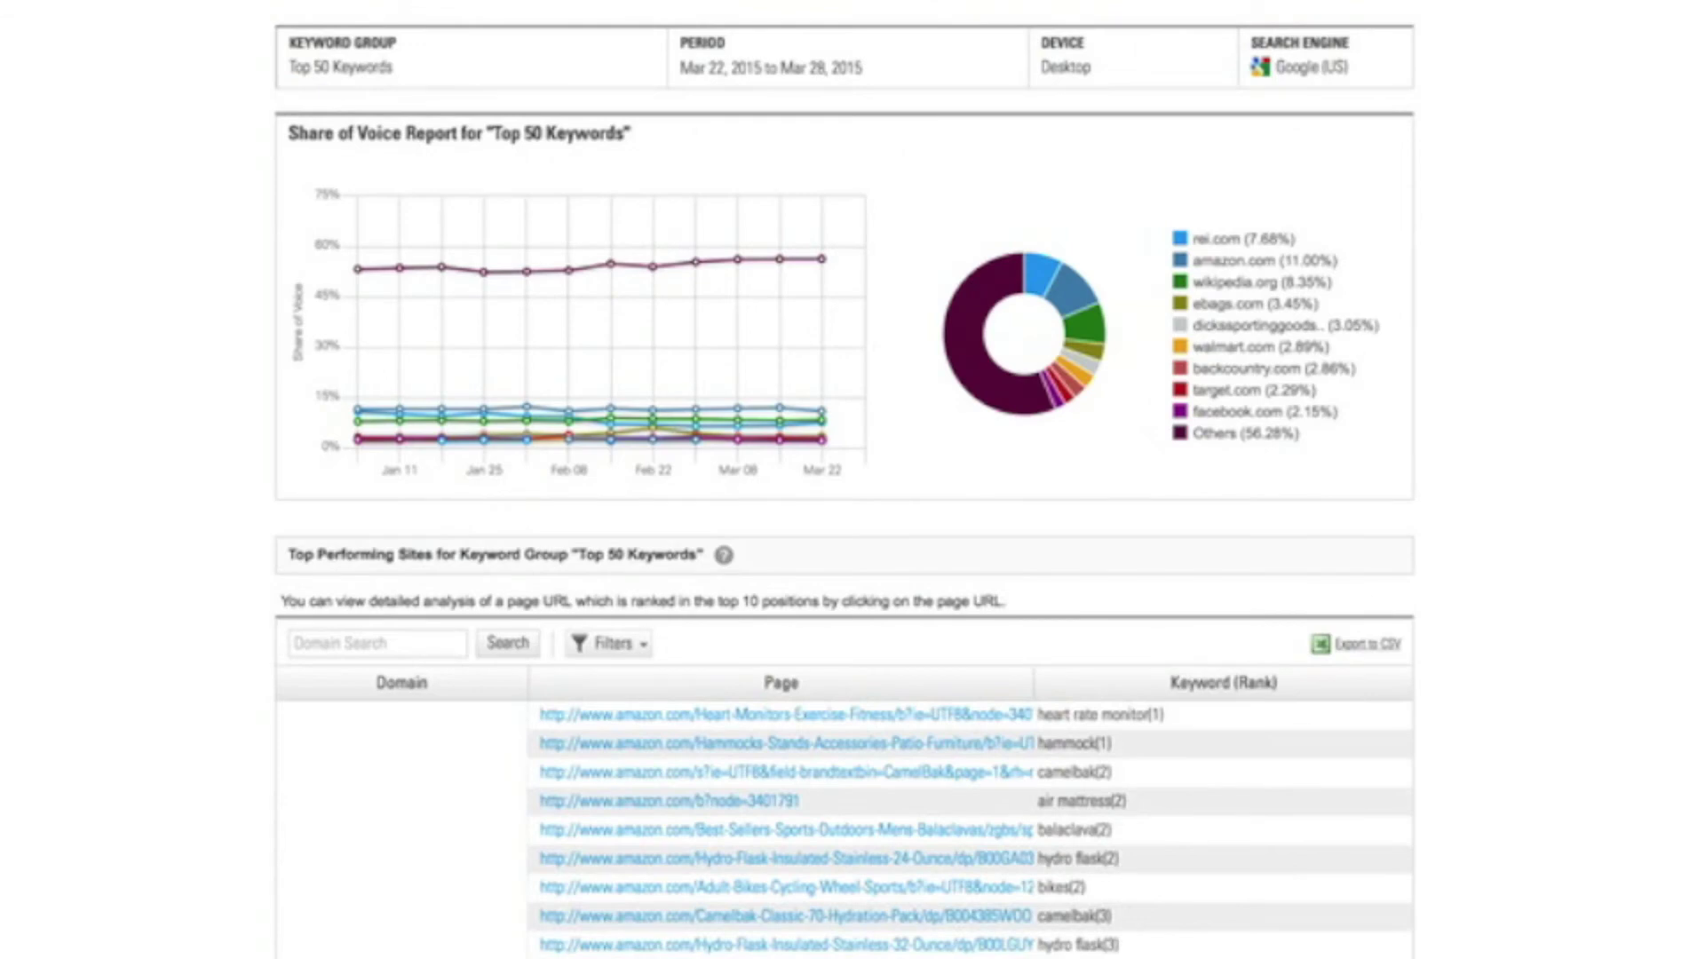
- Set the Share of Voice report's Device to Smartphone, showing rei.com at 6.45% and amazon.com at 11.56%
left_click(1152, 73)
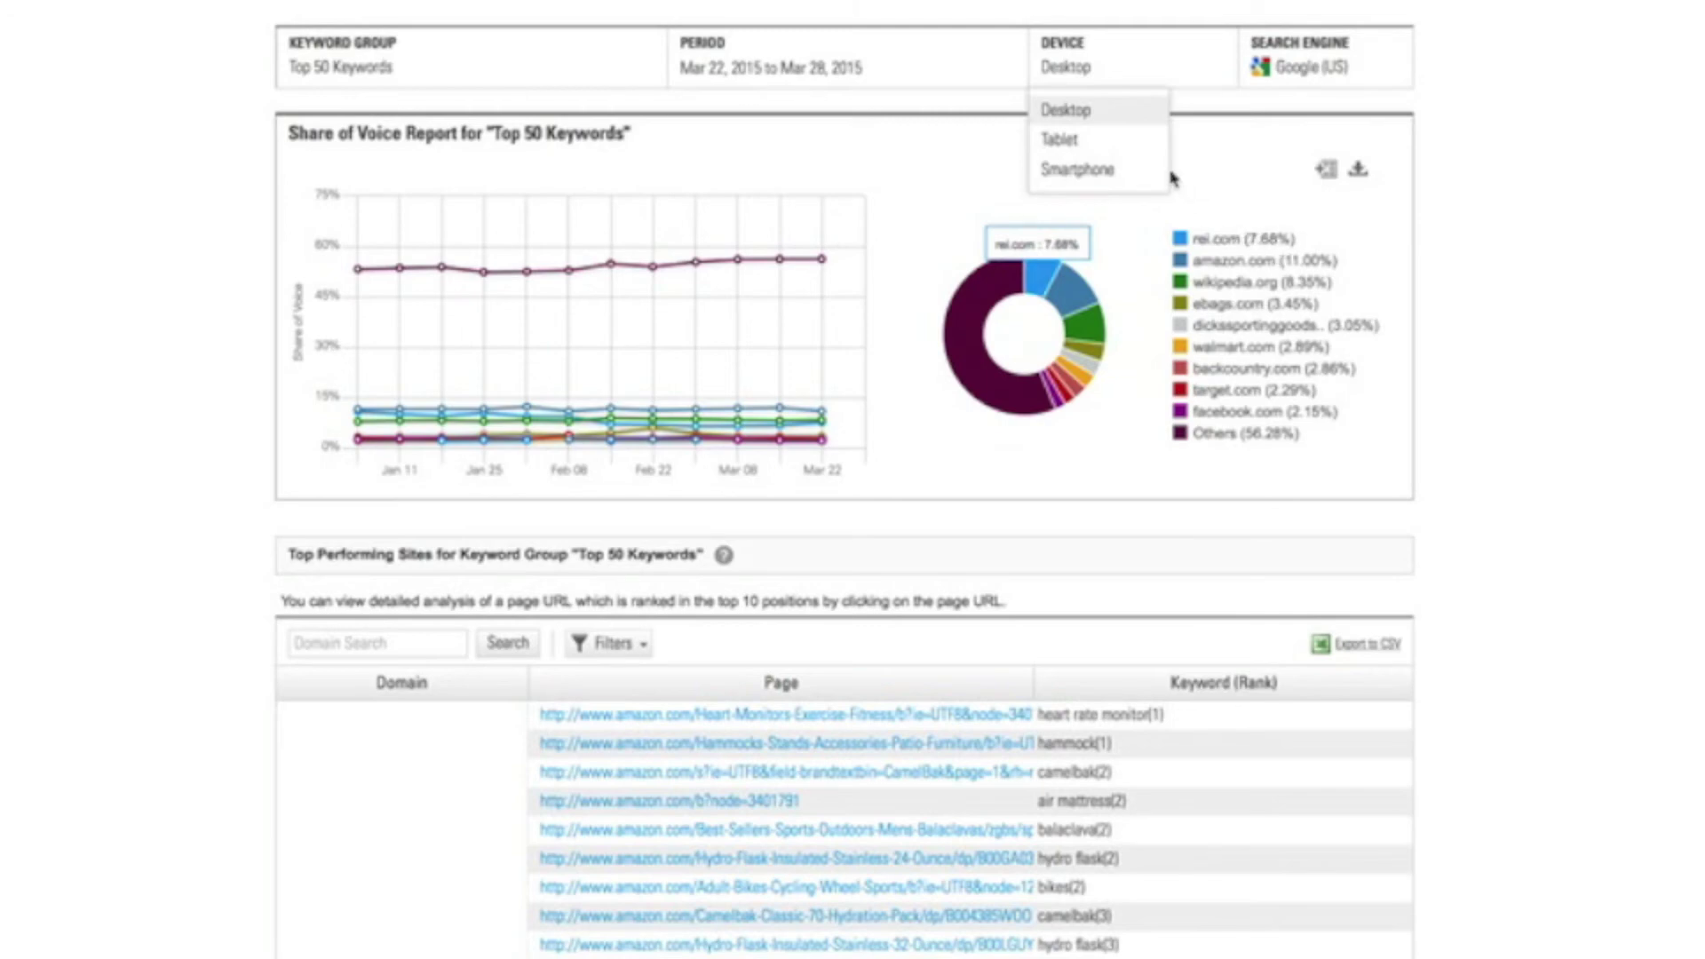
left_click(1108, 170)
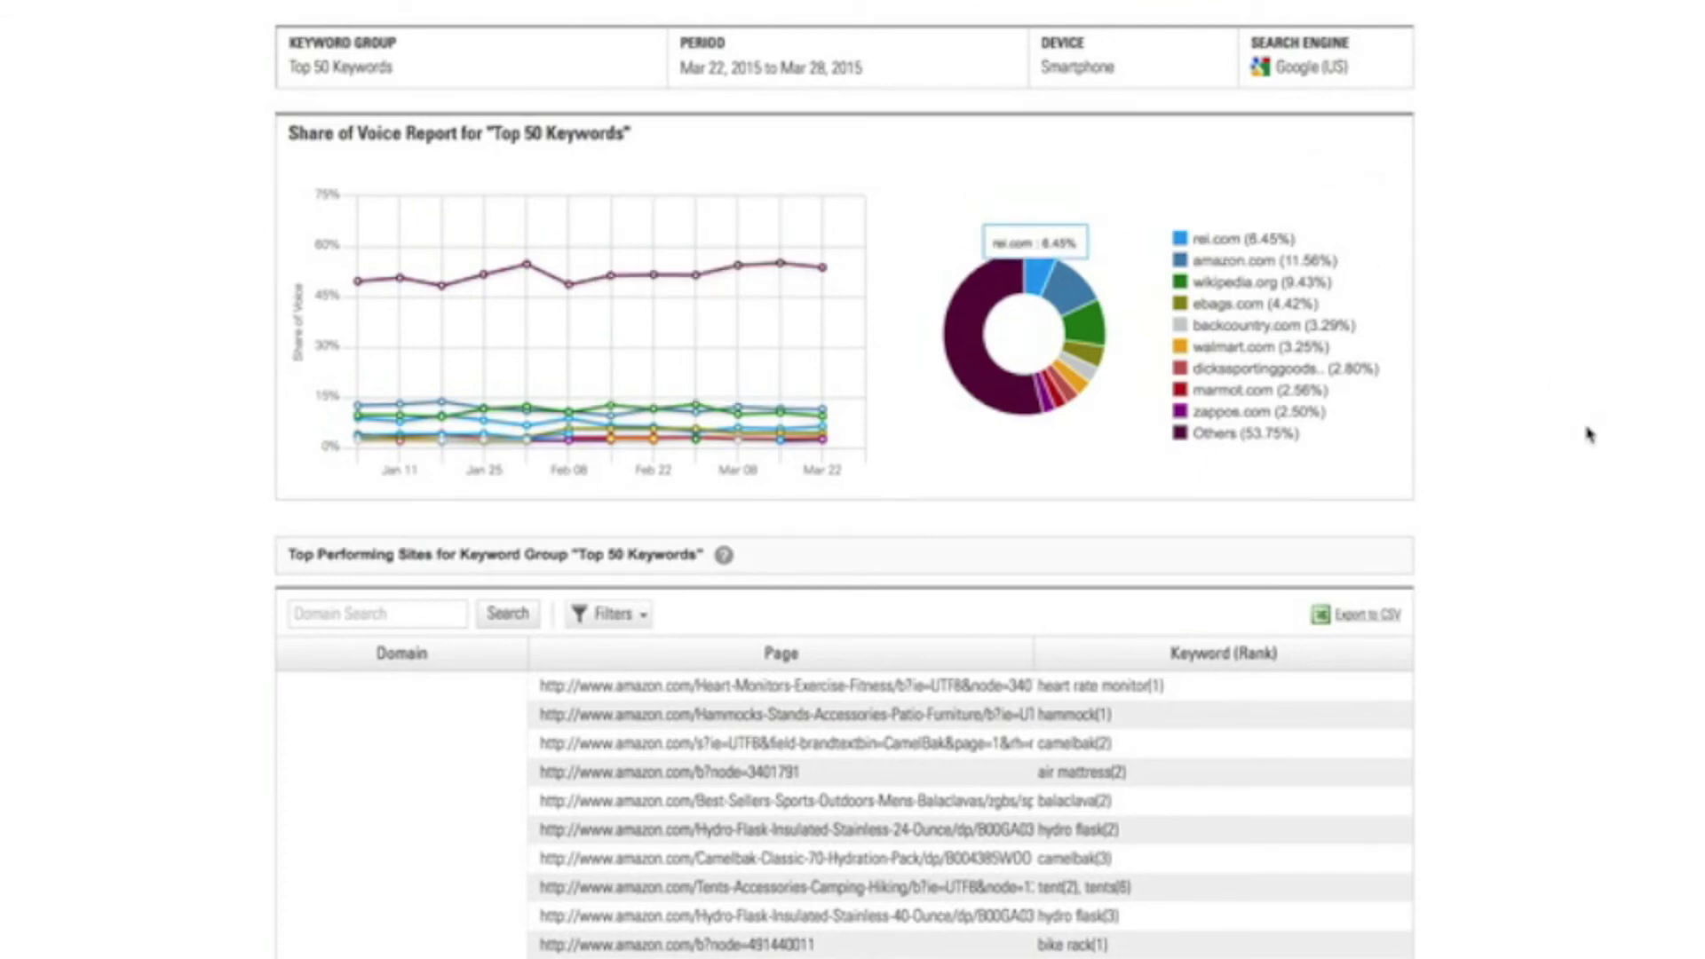
- Scroll down and back up through the Top Performing Sites table
scroll(1588, 432, "down", 2)
scroll(1589, 434, "down", 7)
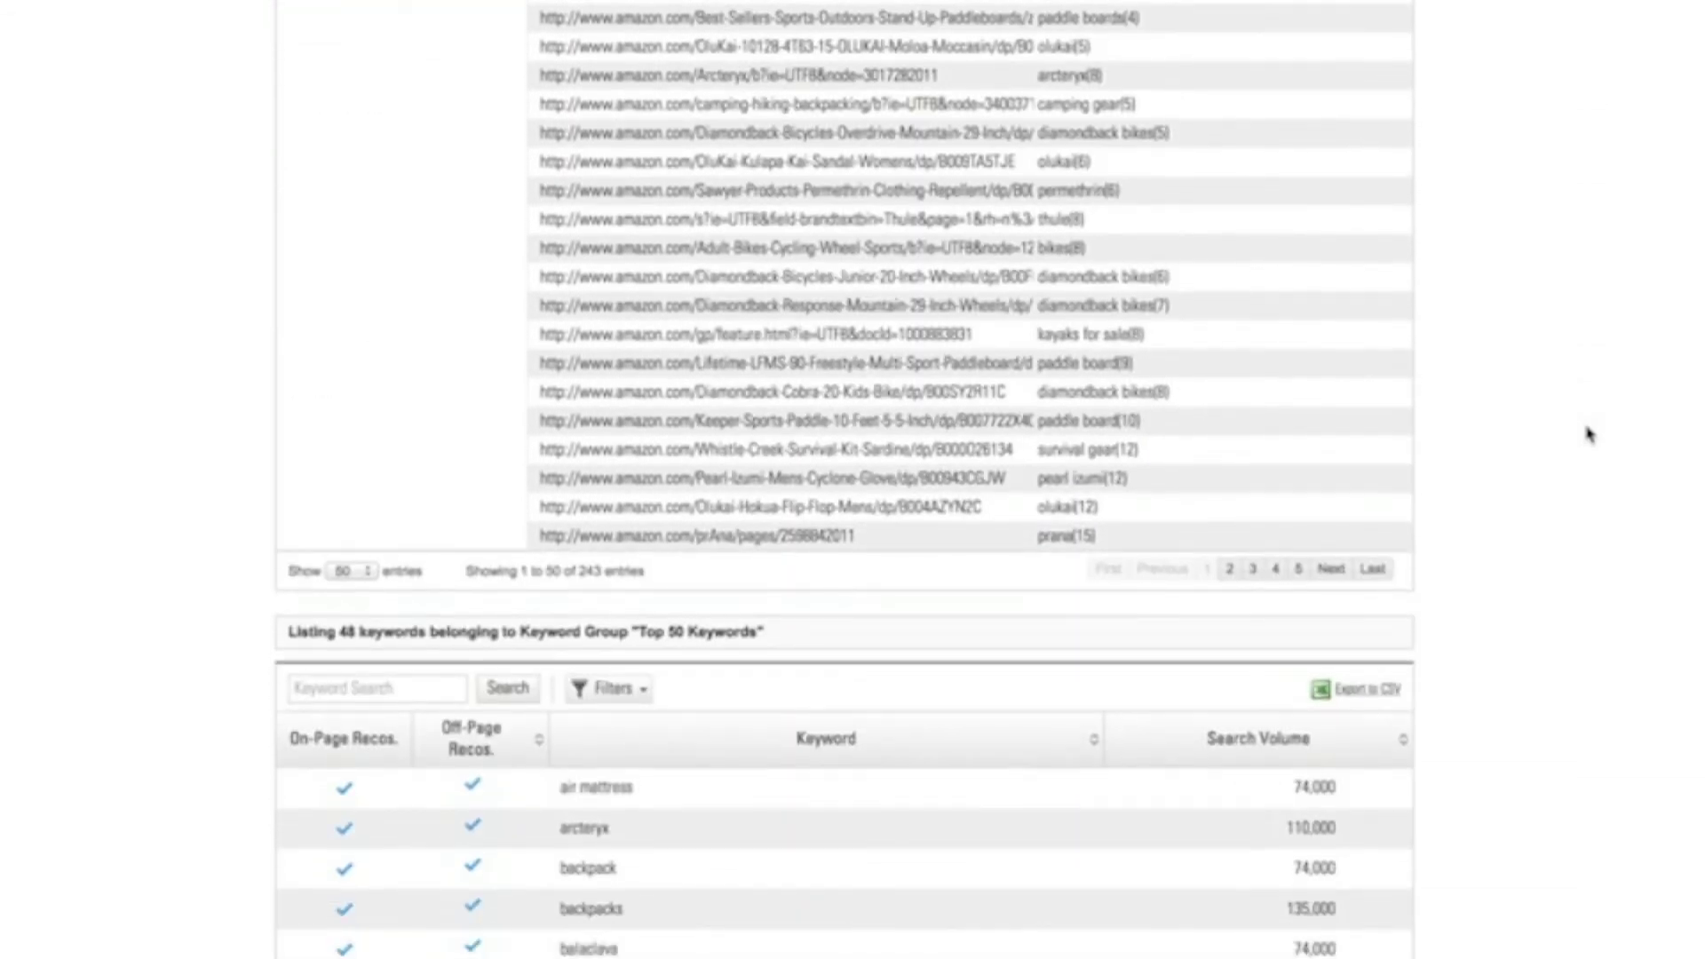
scroll(1588, 435, "up", 5)
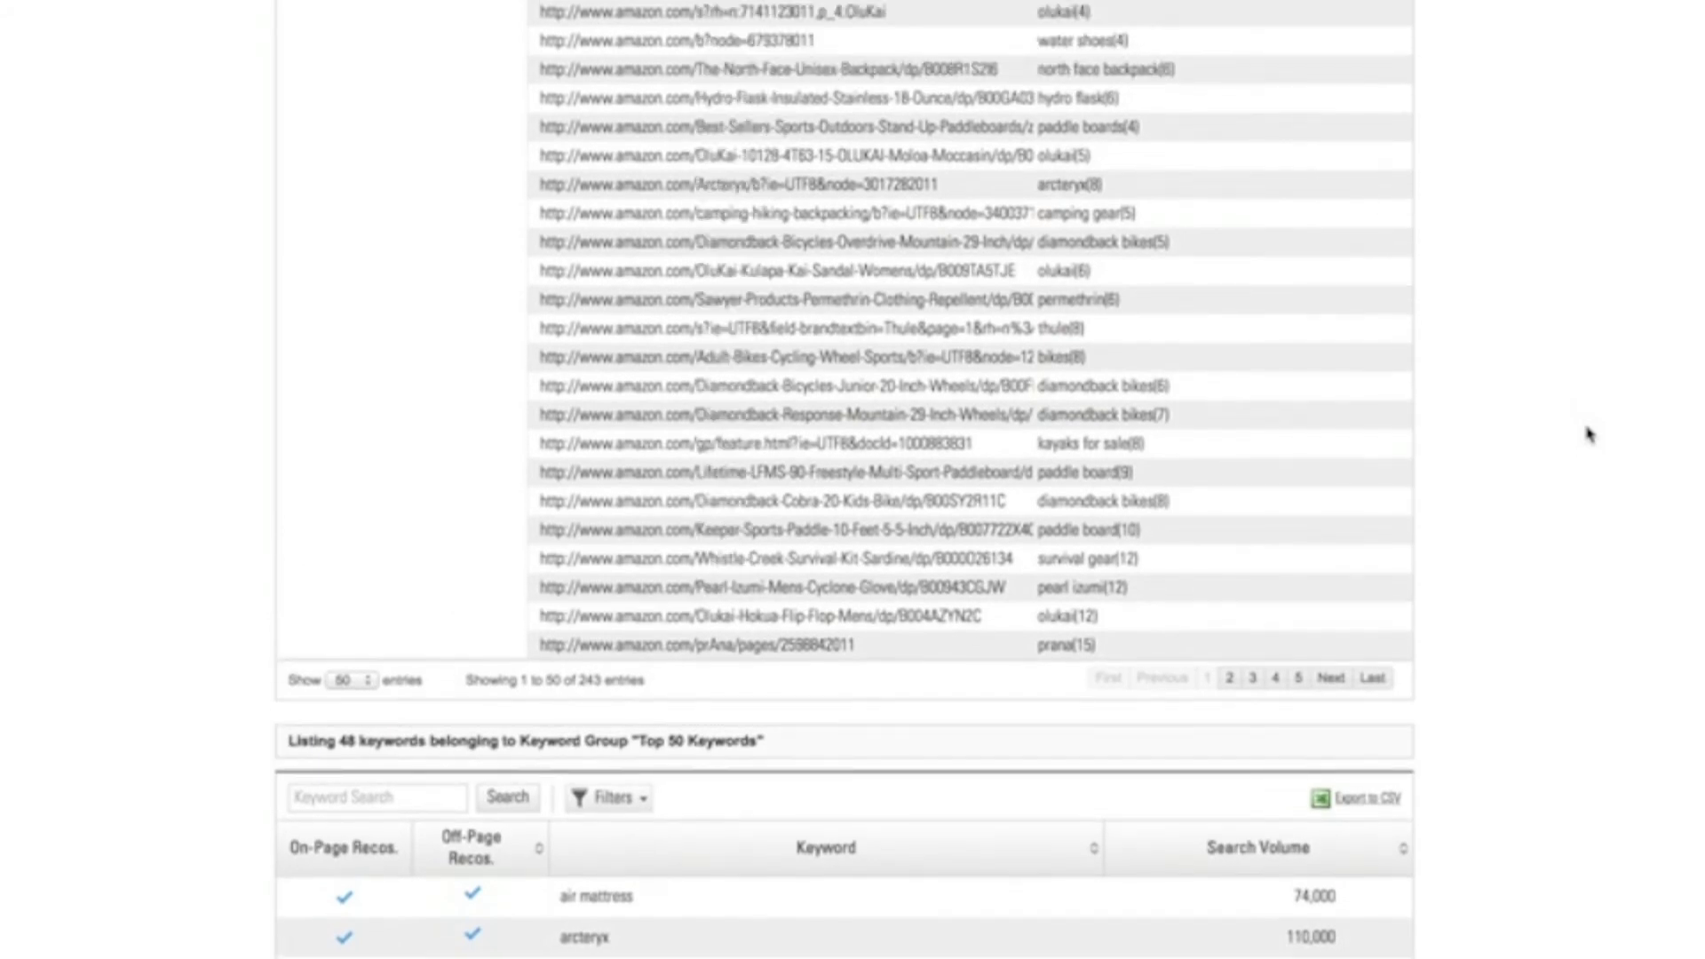
scroll(1589, 434, "up", 10)
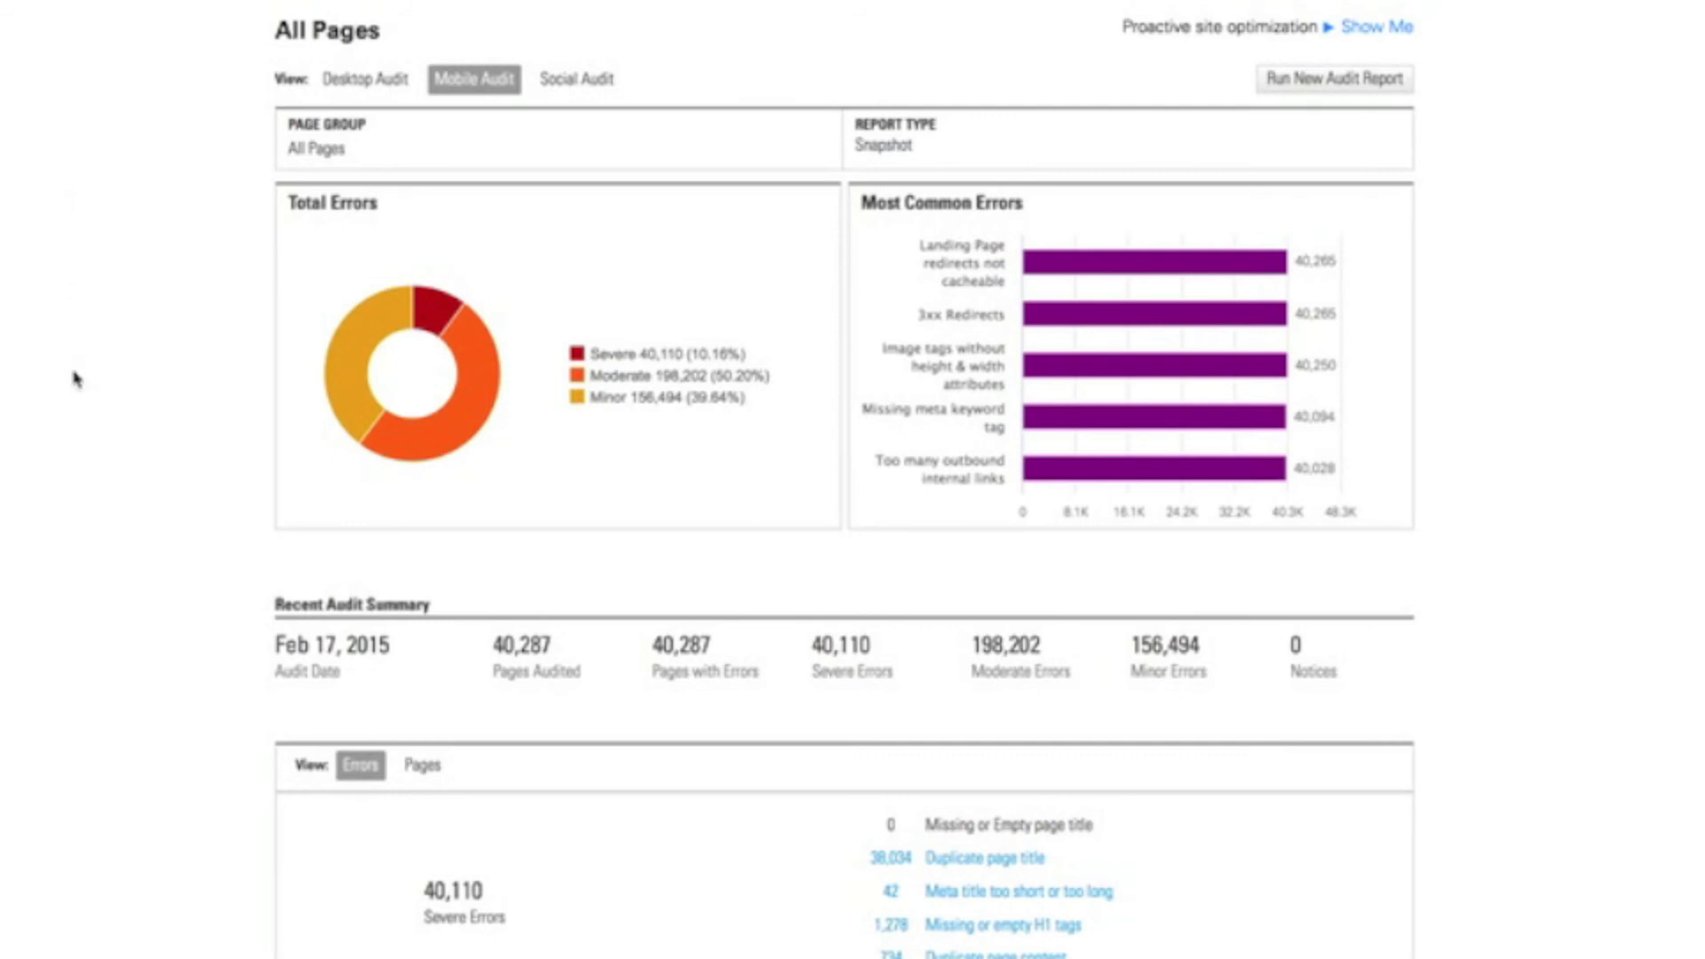
scroll(75, 379, "down", 2)
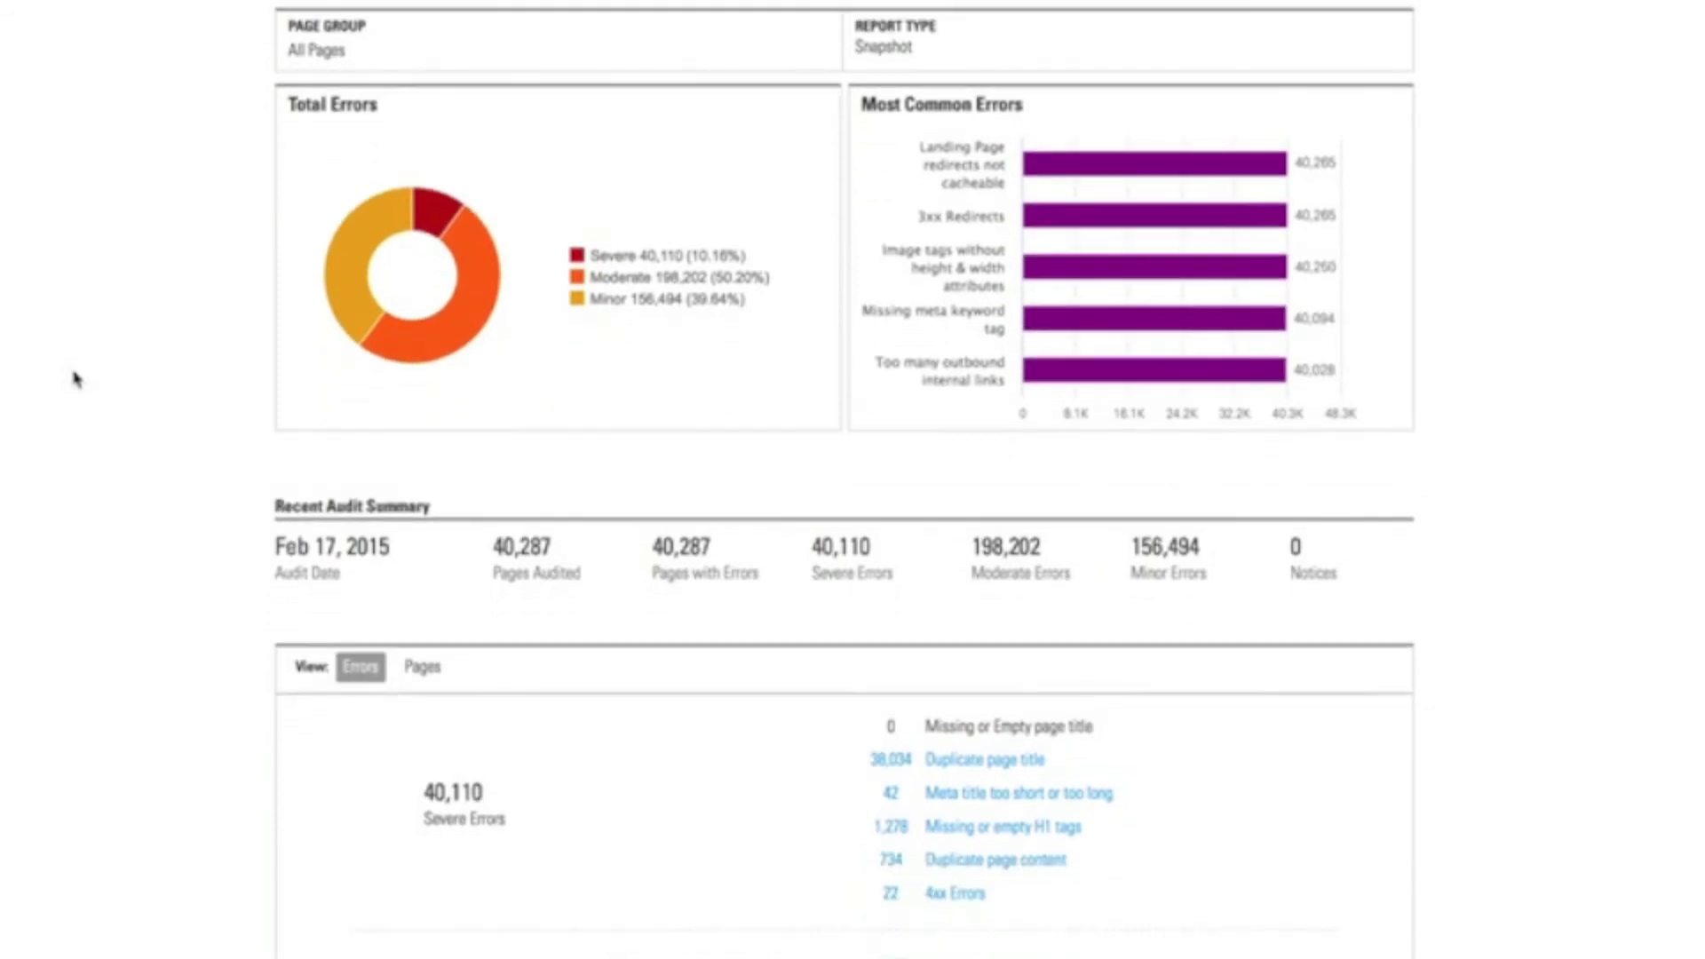
scroll(75, 380, "down", 2)
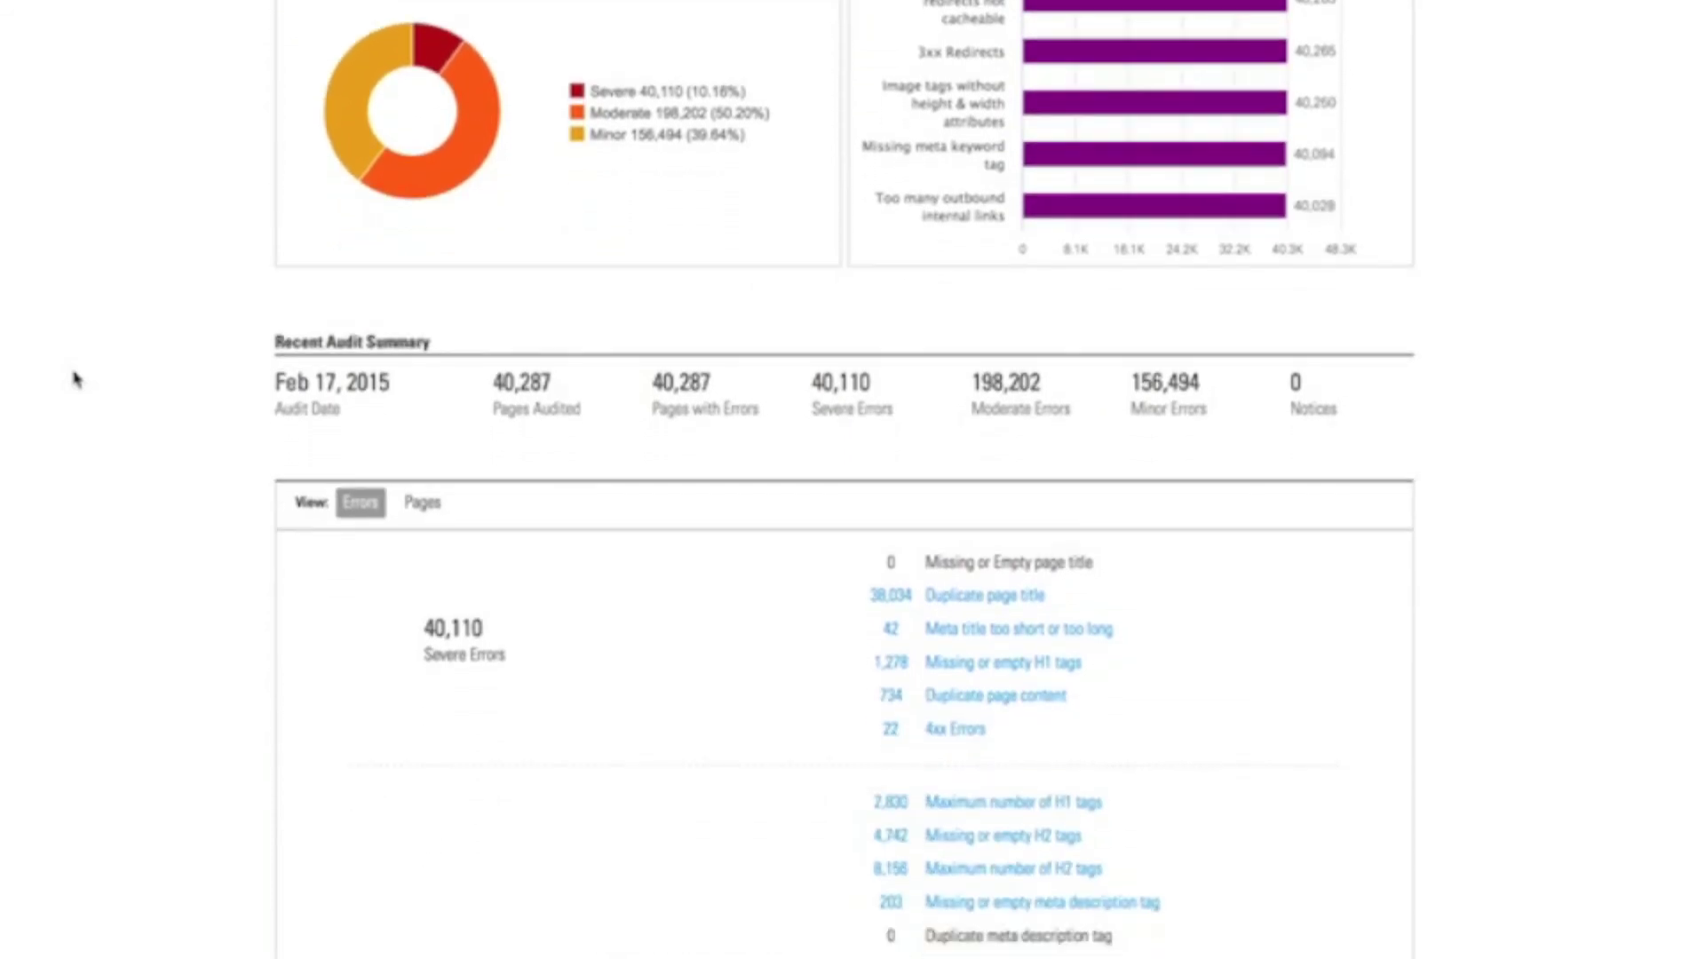
scroll(75, 380, "down", 4)
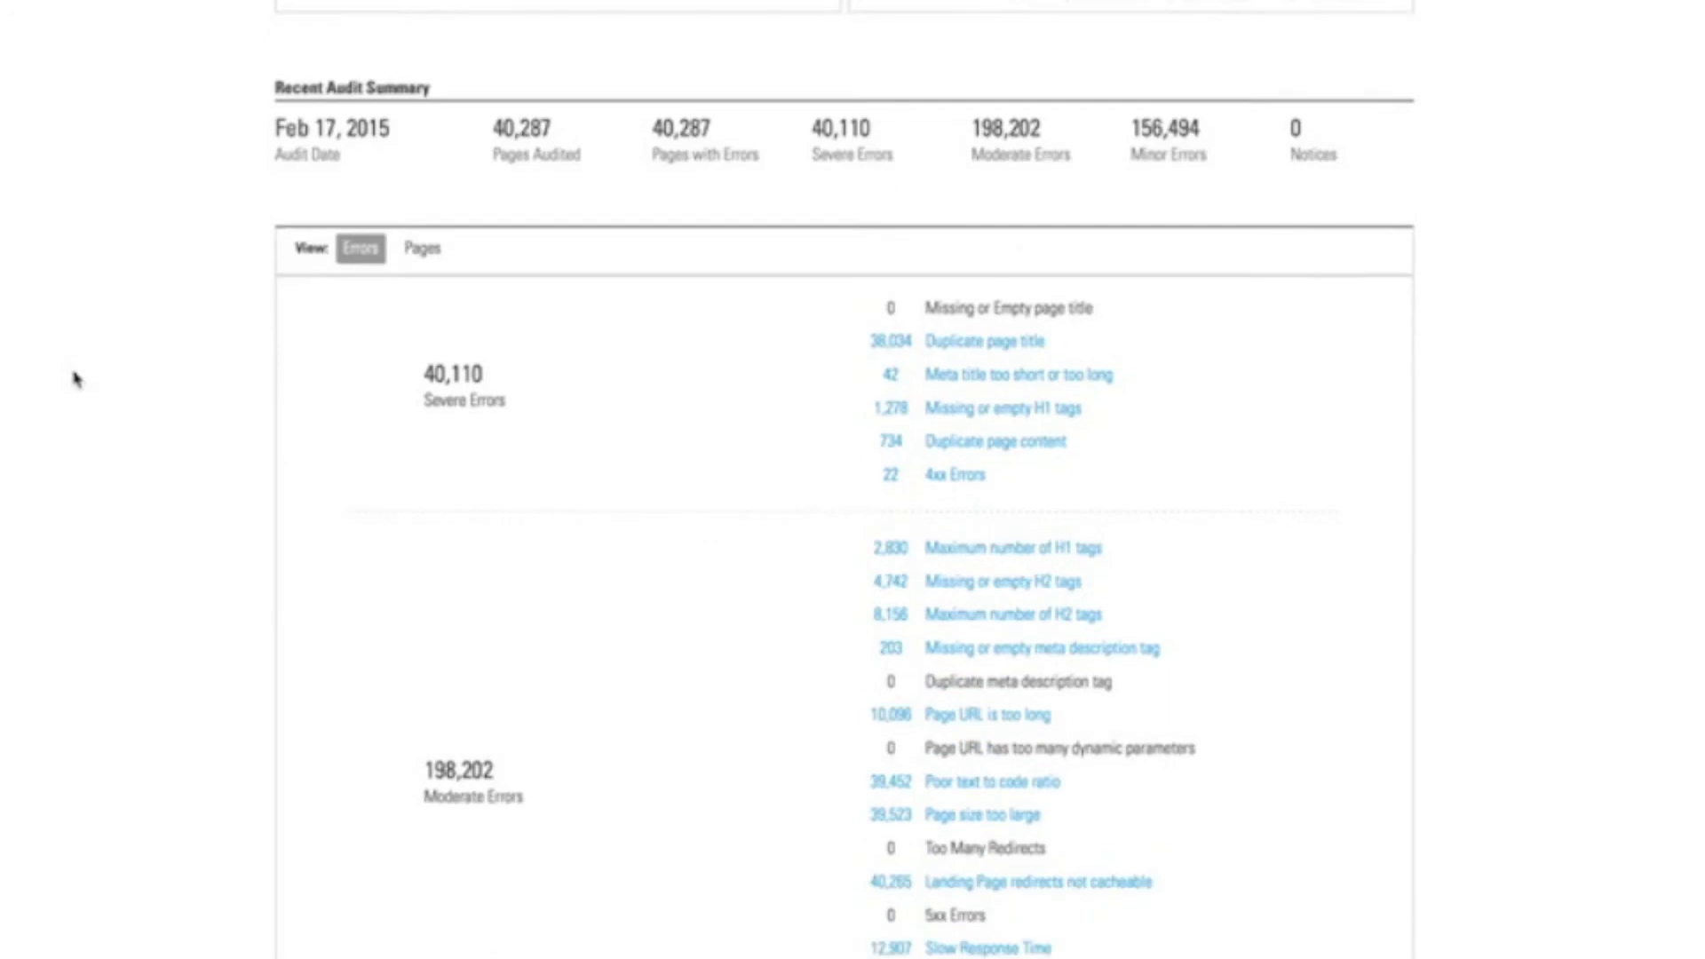
scroll(76, 379, "down", 3)
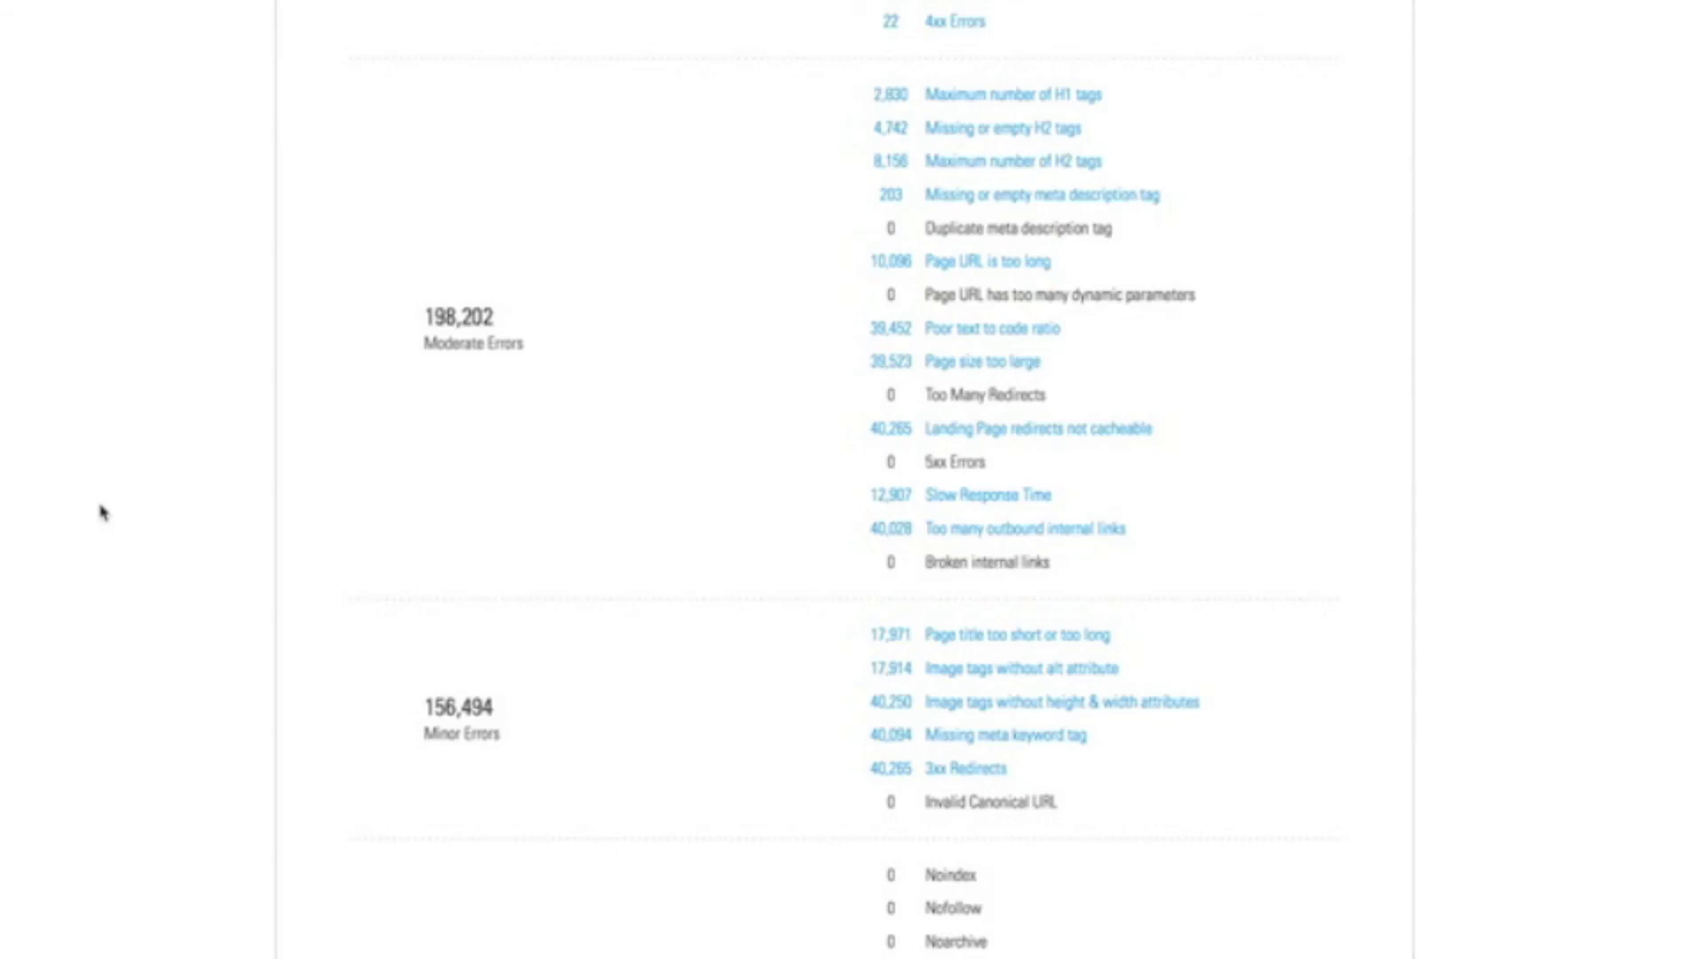
scroll(101, 512, "up", 10)
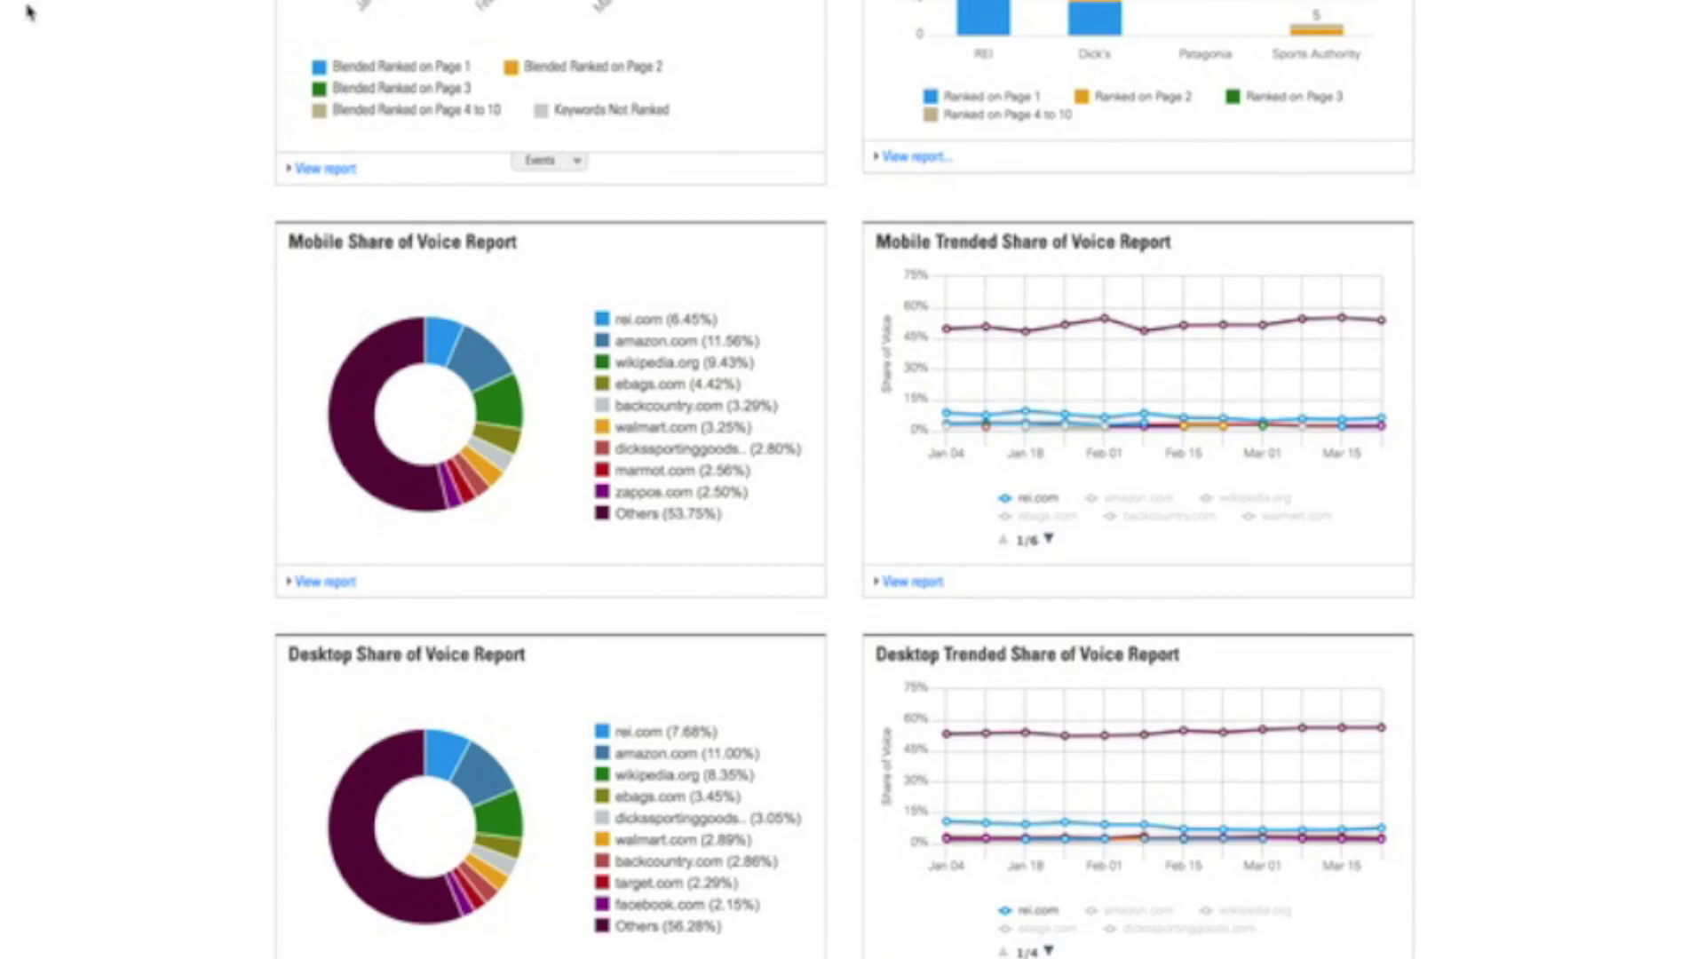
- Scroll the dashboard down to the Local San Francisco Store Mobile vs Desktop Top 10 keyword table
scroll(36, 373, "down", 5)
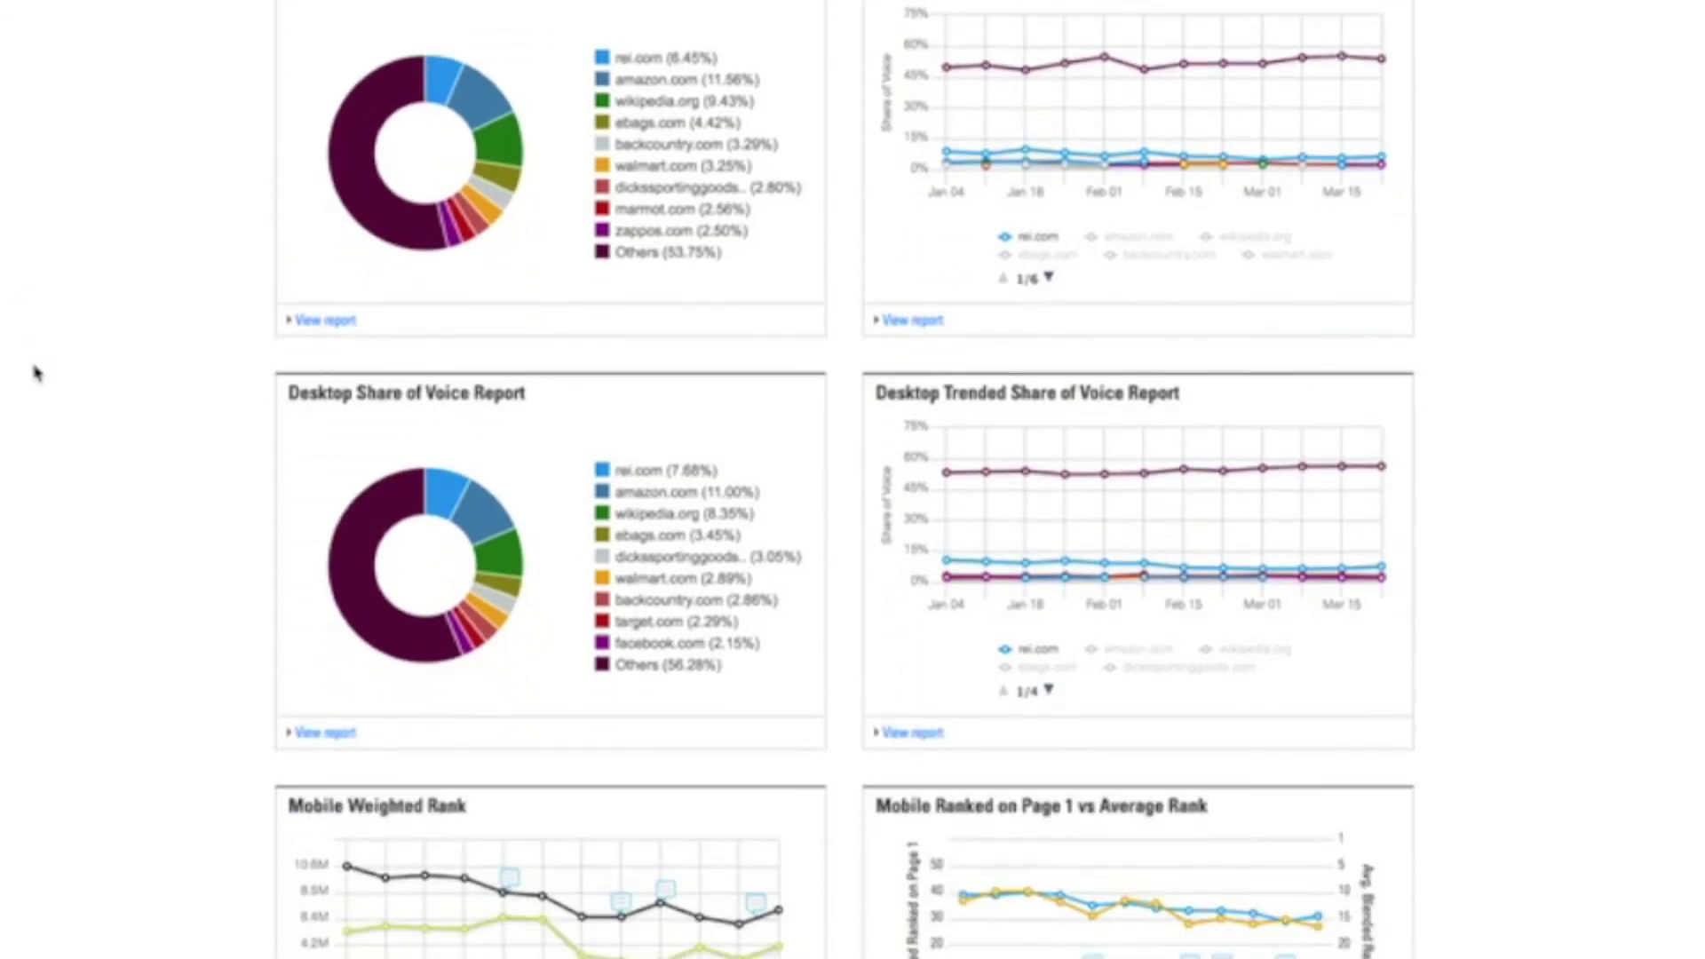
scroll(35, 373, "down", 2)
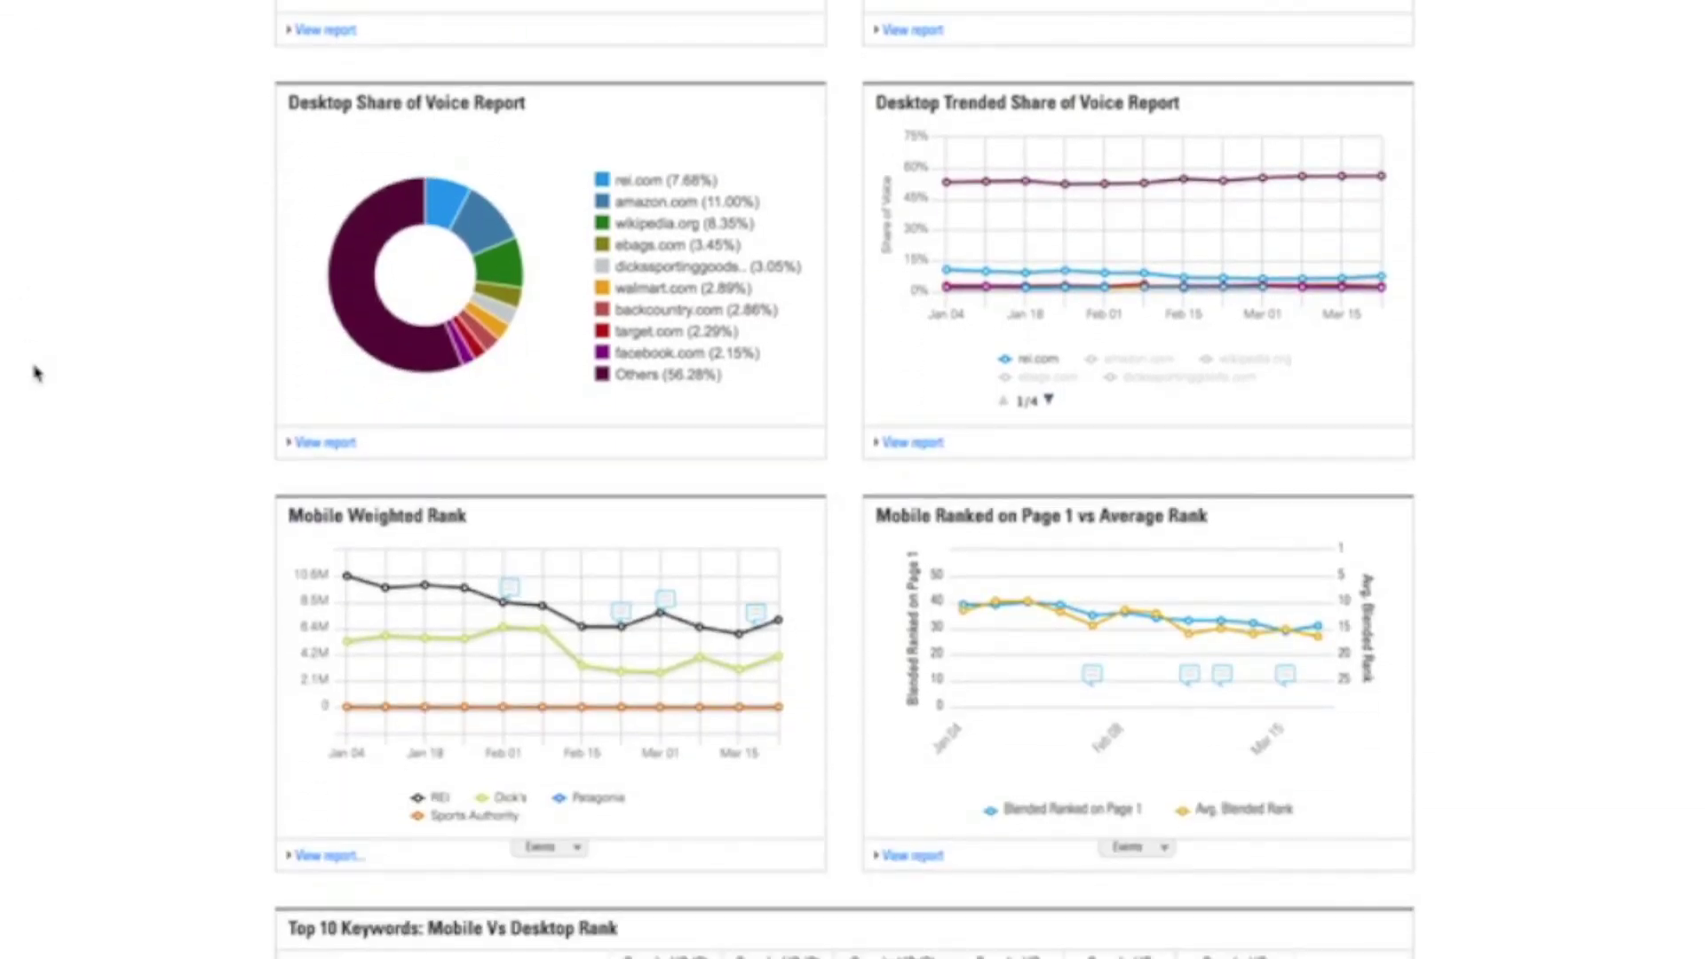
scroll(35, 373, "down", 1)
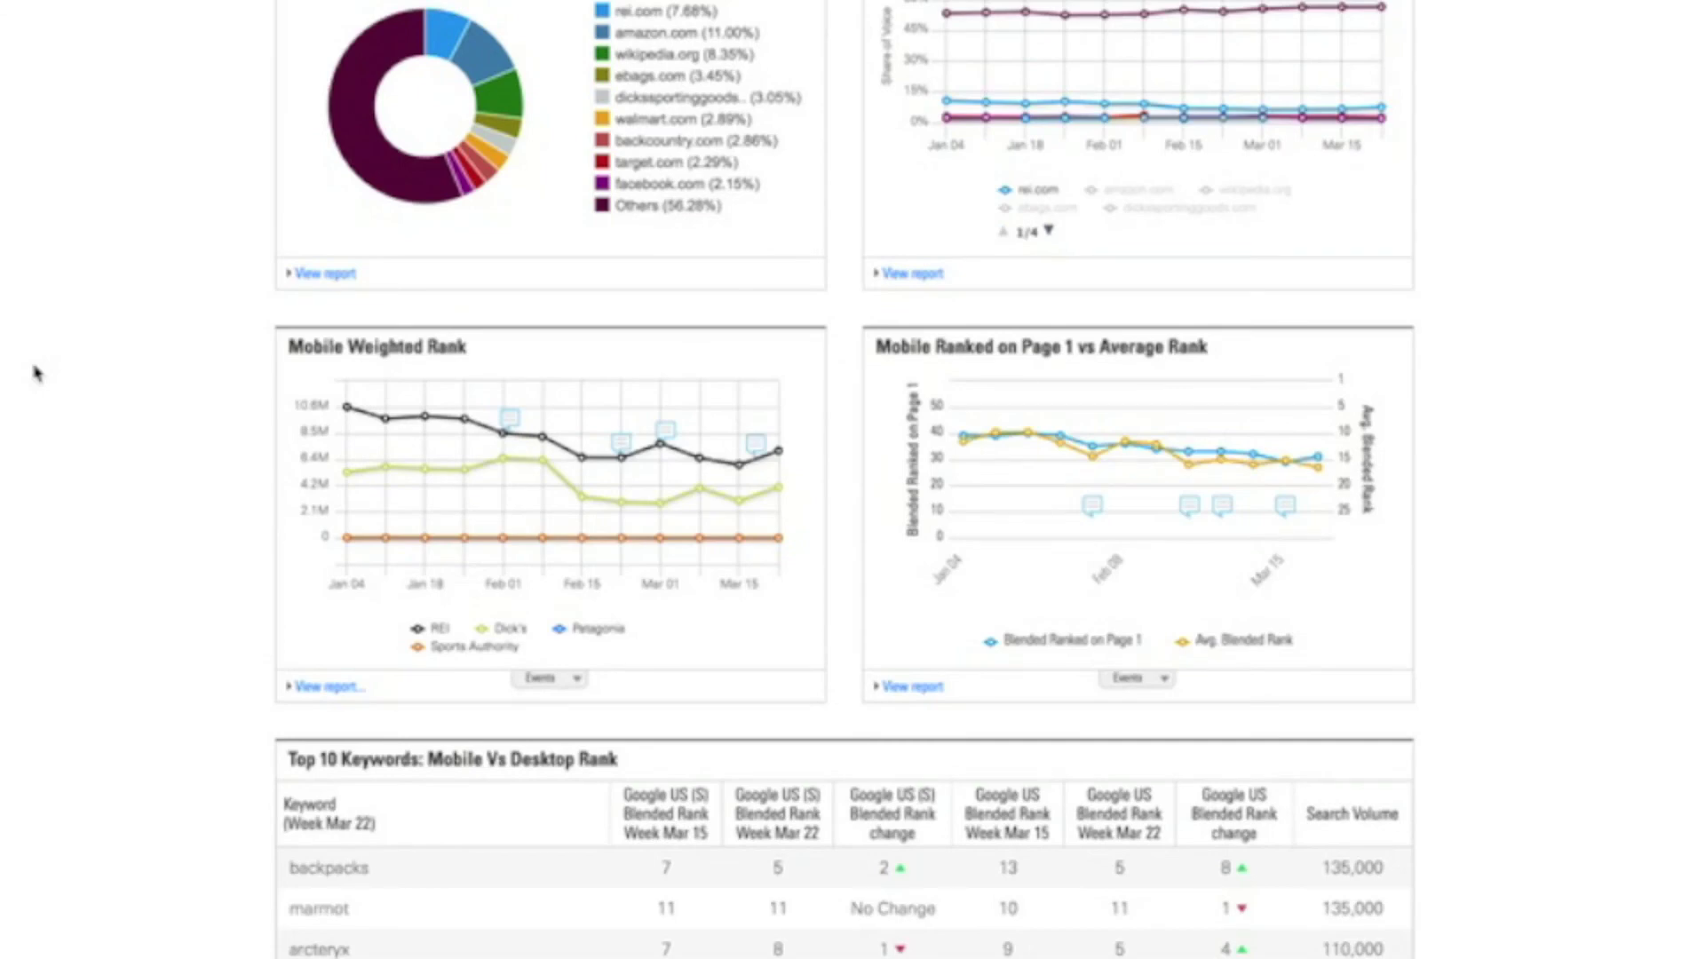
scroll(35, 373, "down", 3)
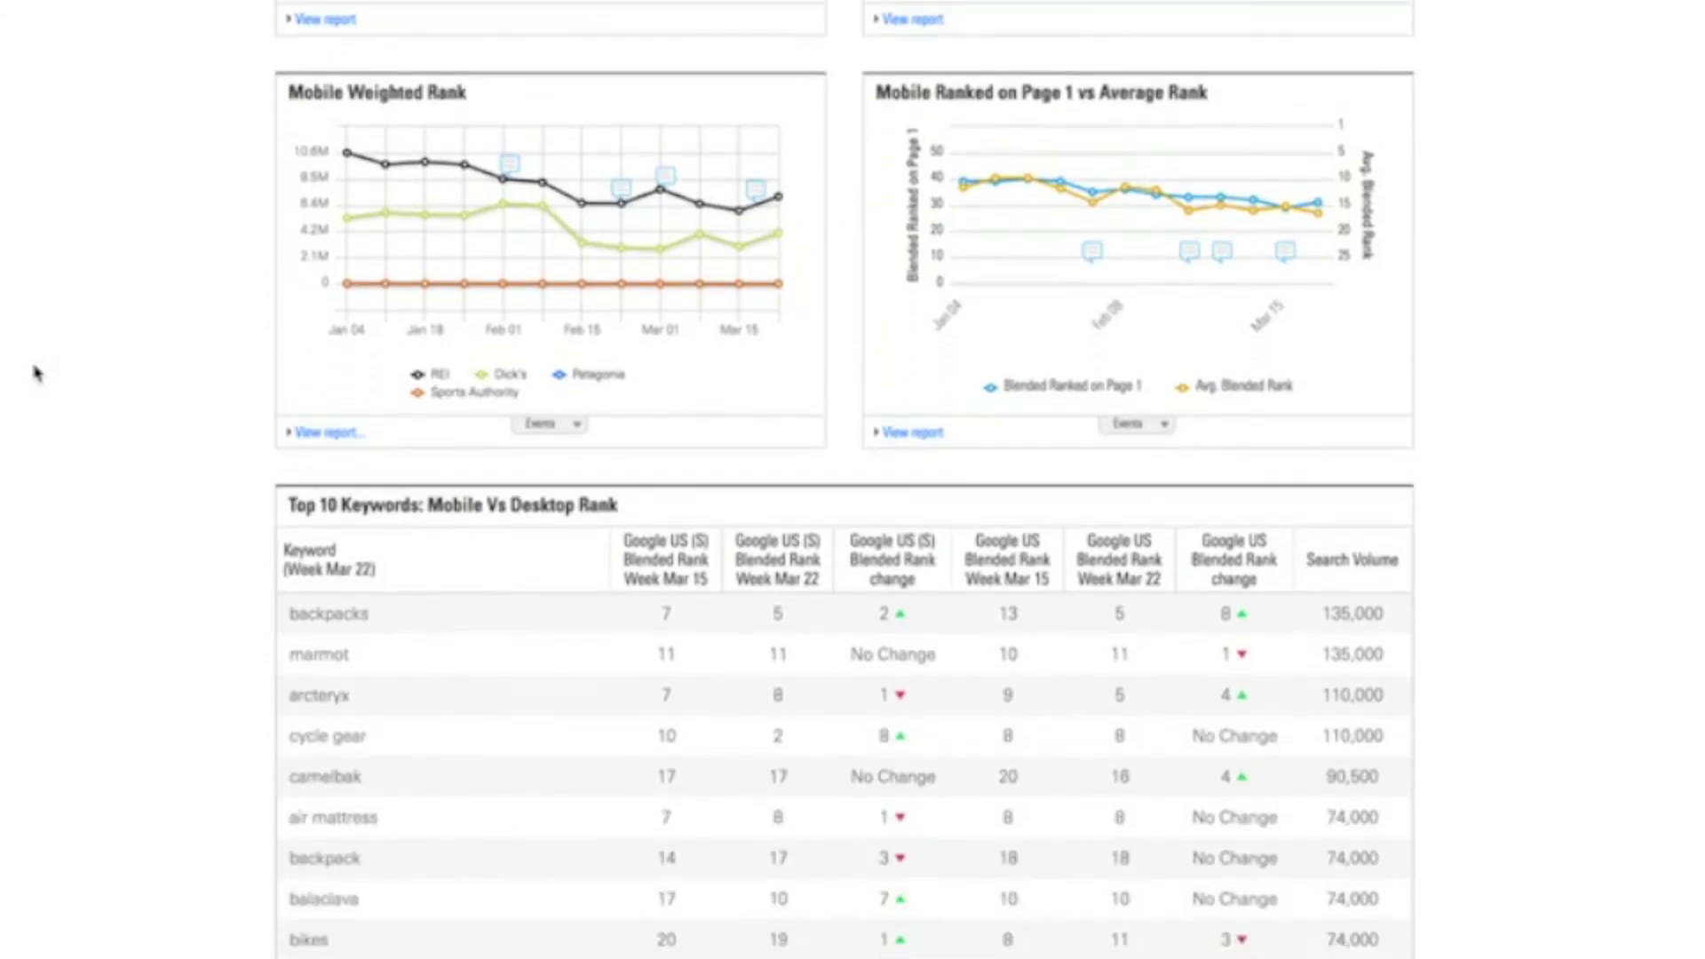
scroll(36, 373, "down", 2)
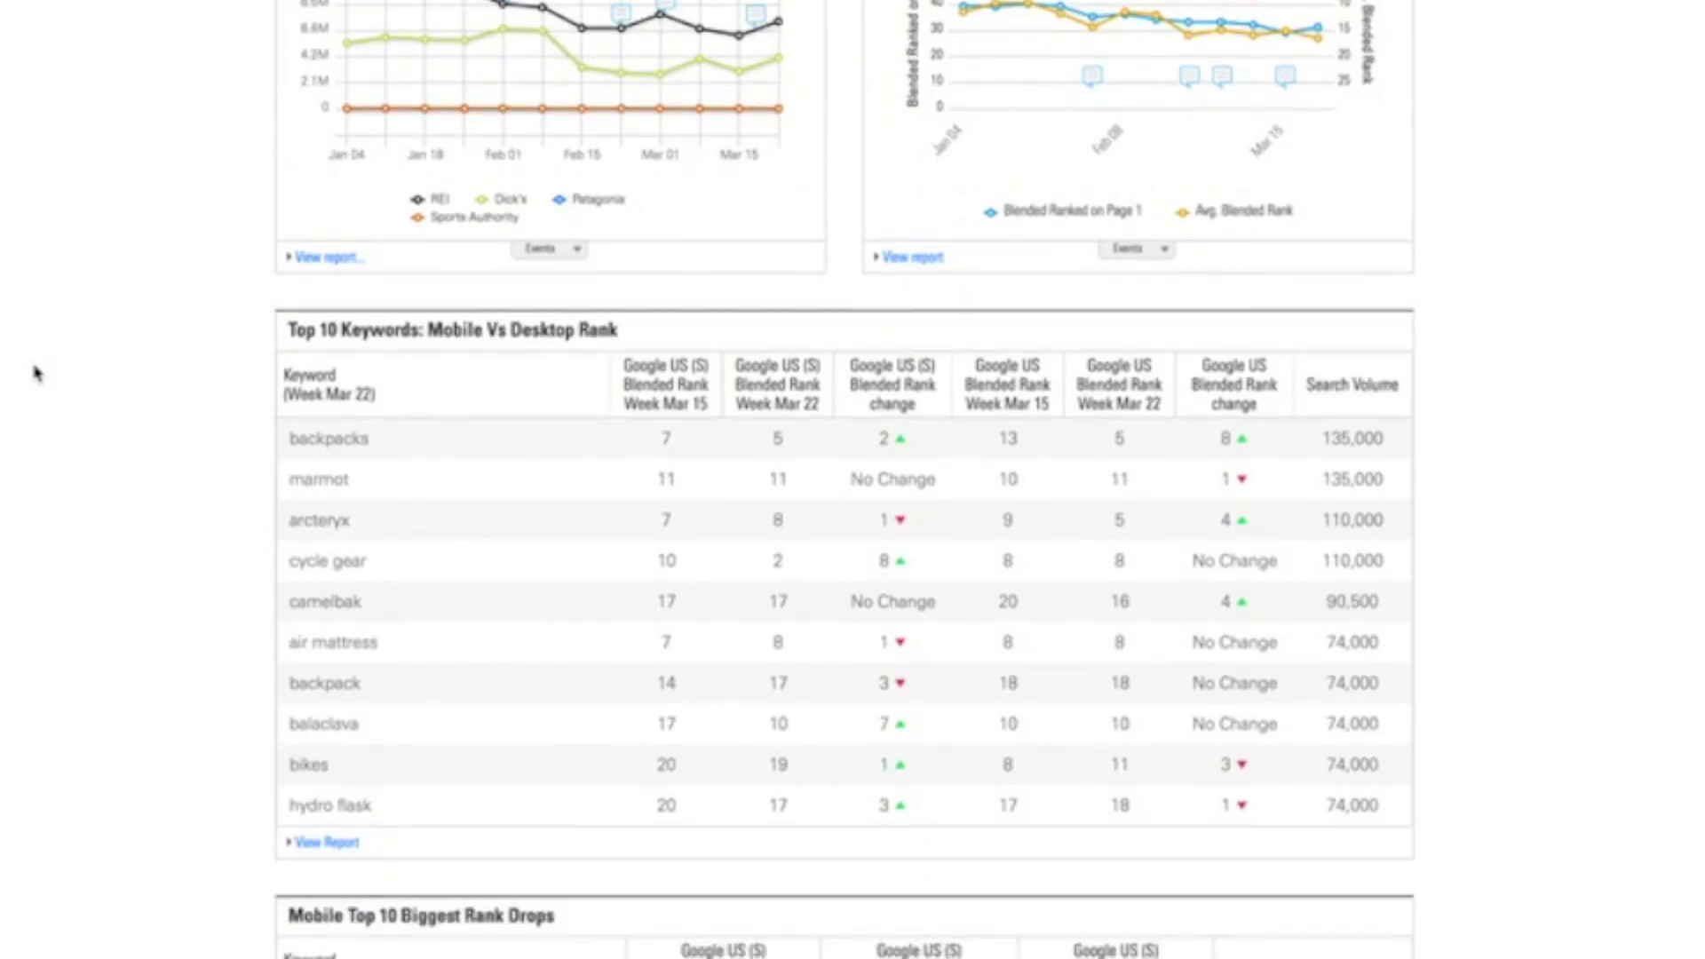
scroll(35, 373, "down", 6)
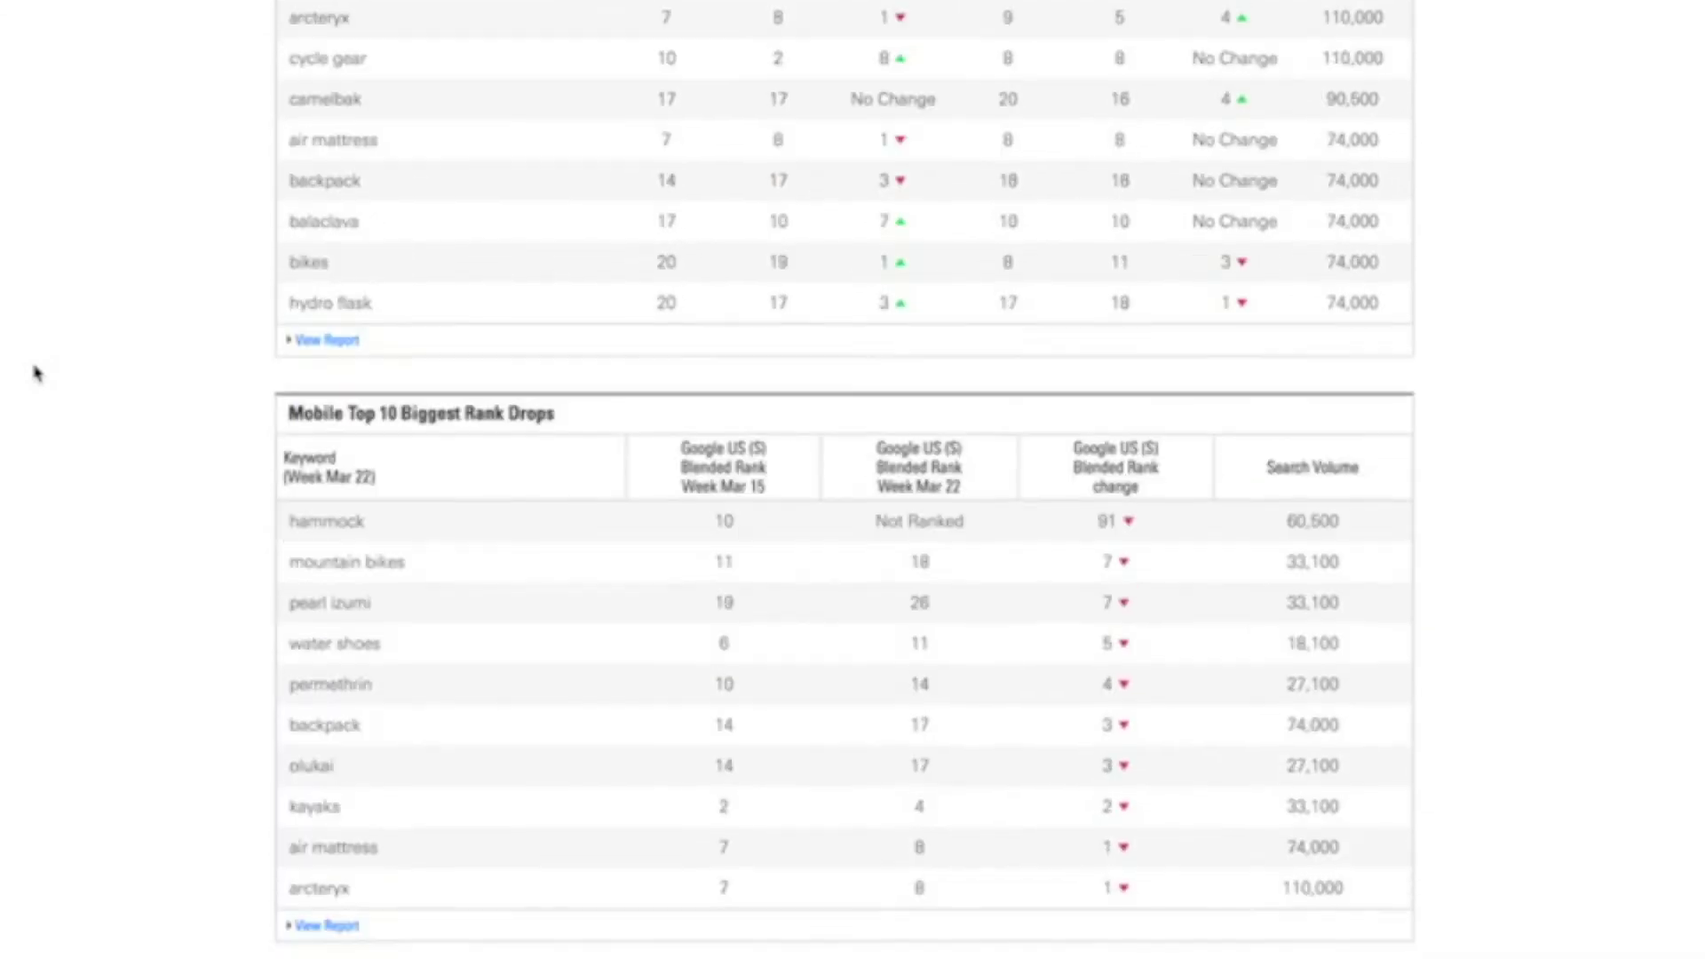
scroll(35, 373, "down", 3)
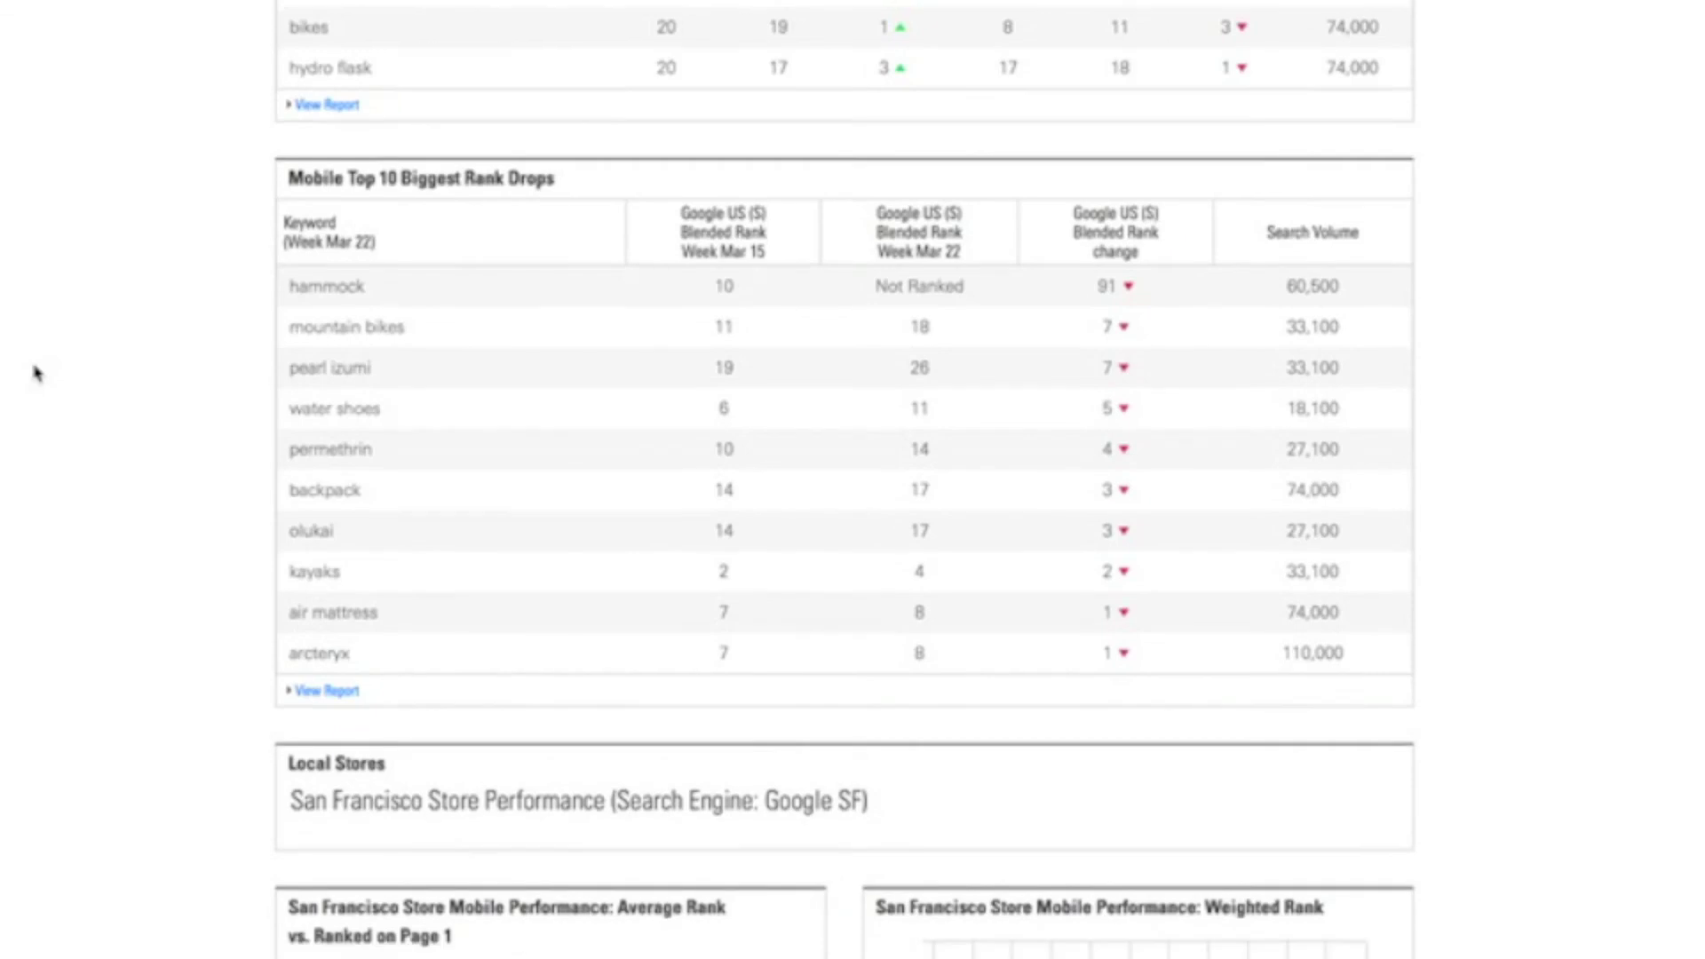
scroll(35, 372, "down", 5)
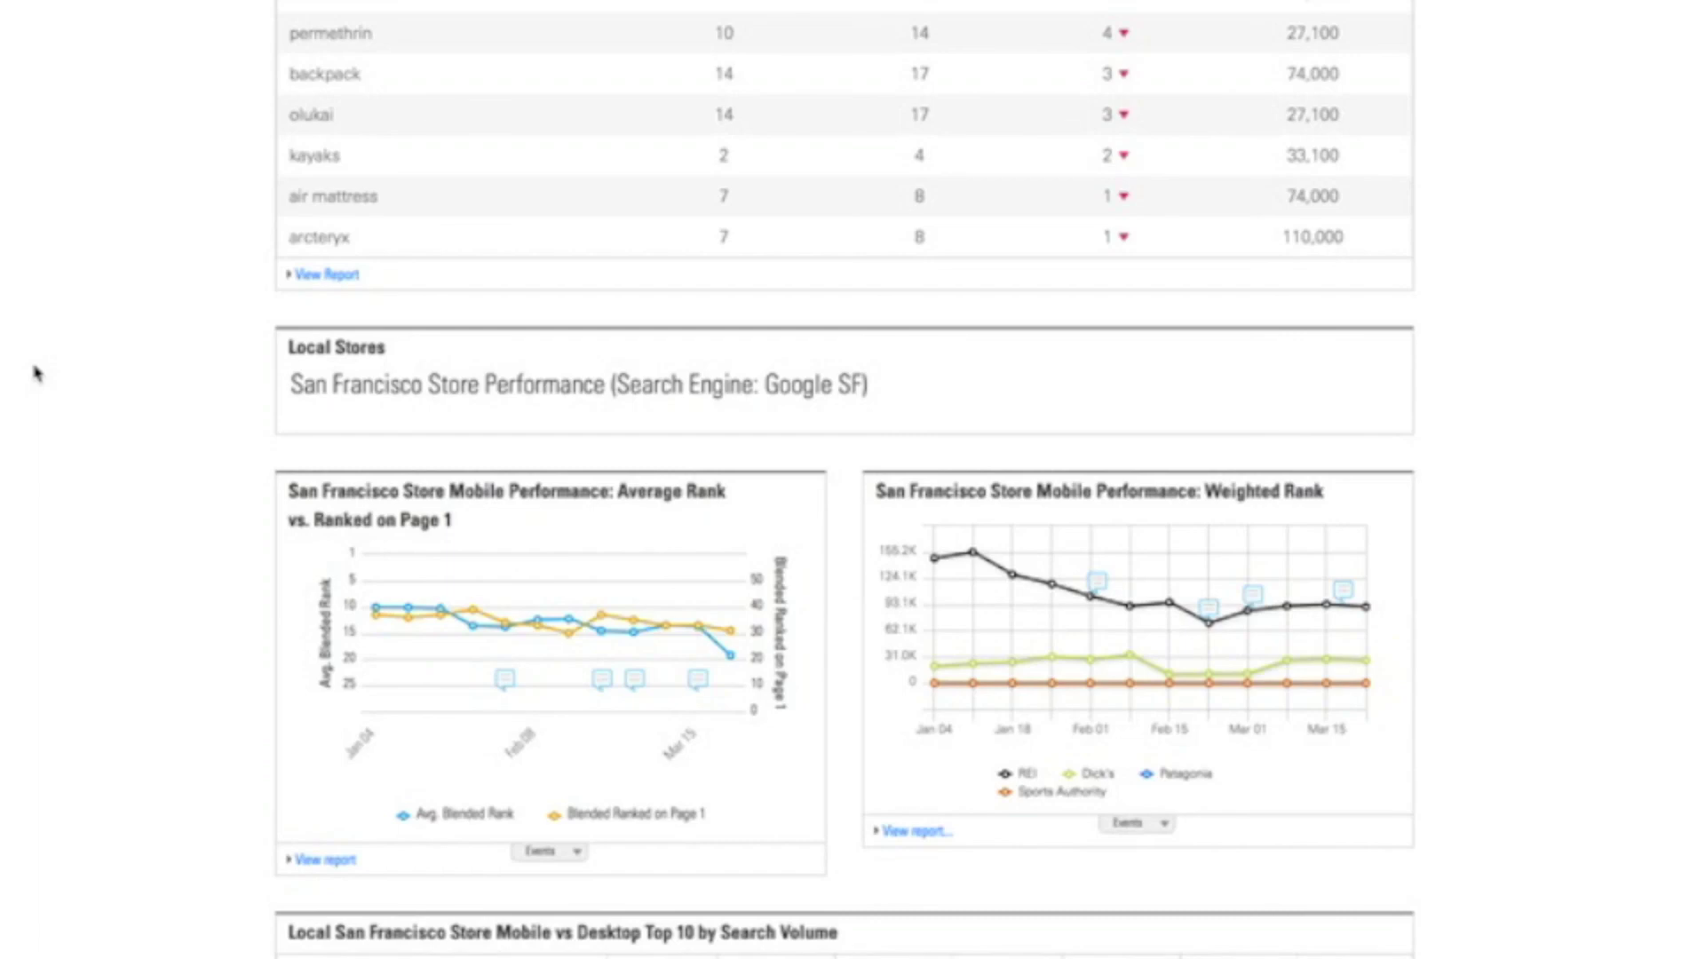
scroll(35, 373, "down", 3)
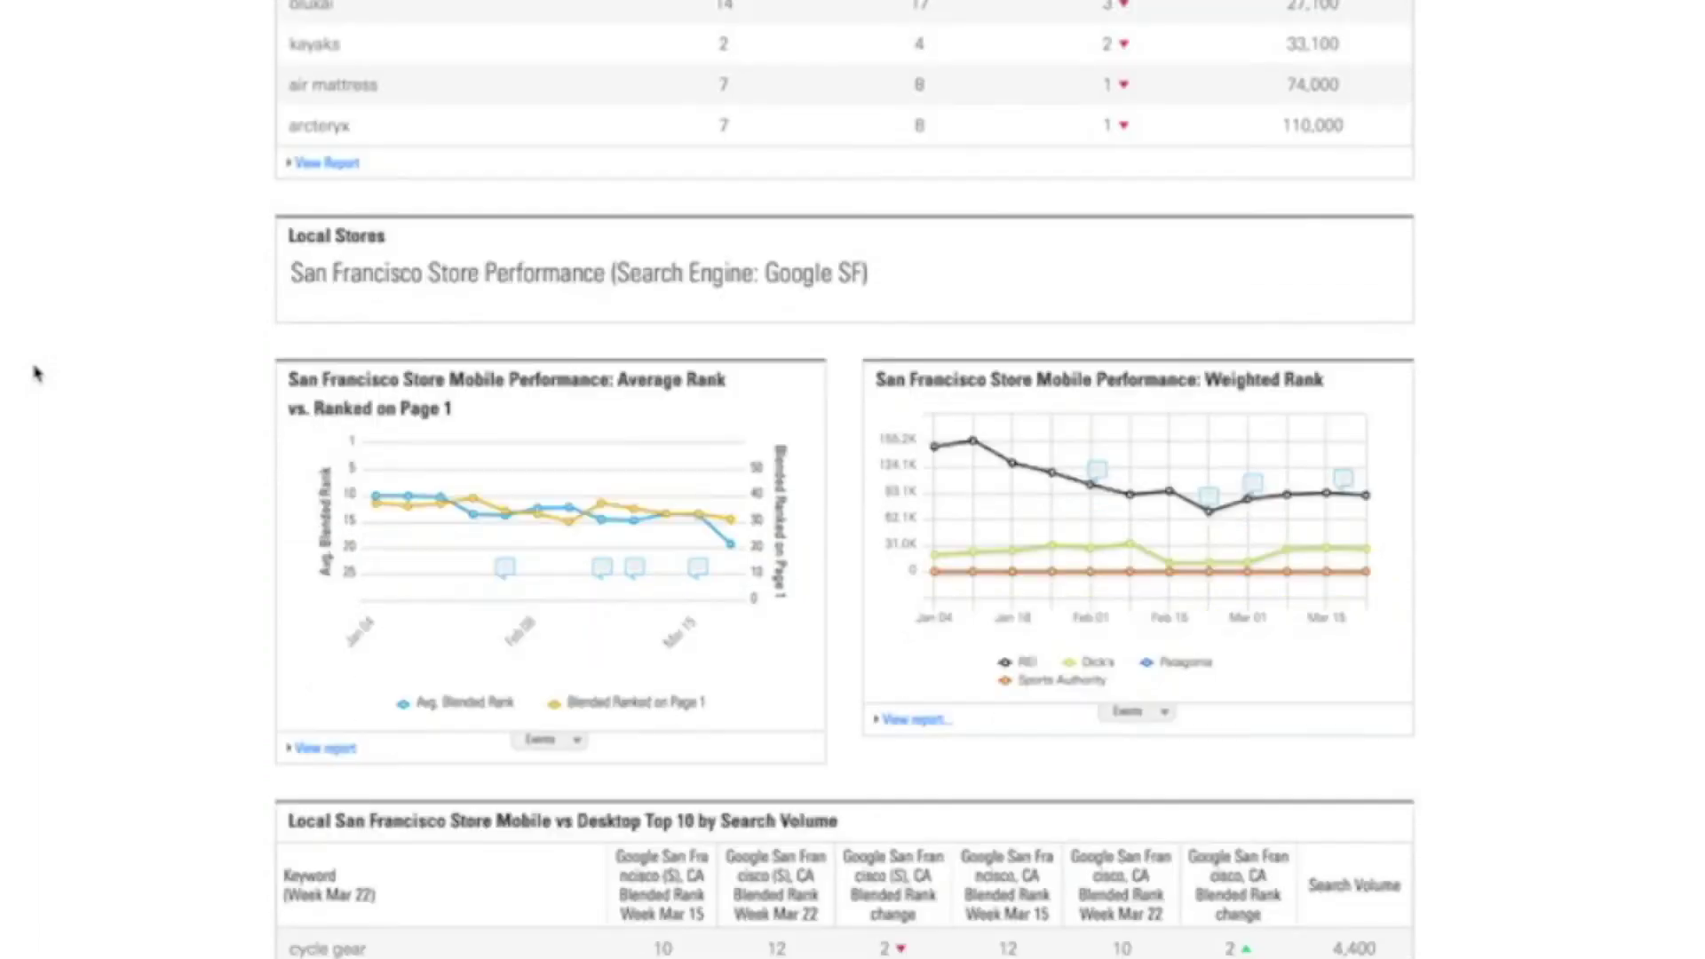
scroll(36, 373, "down", 2)
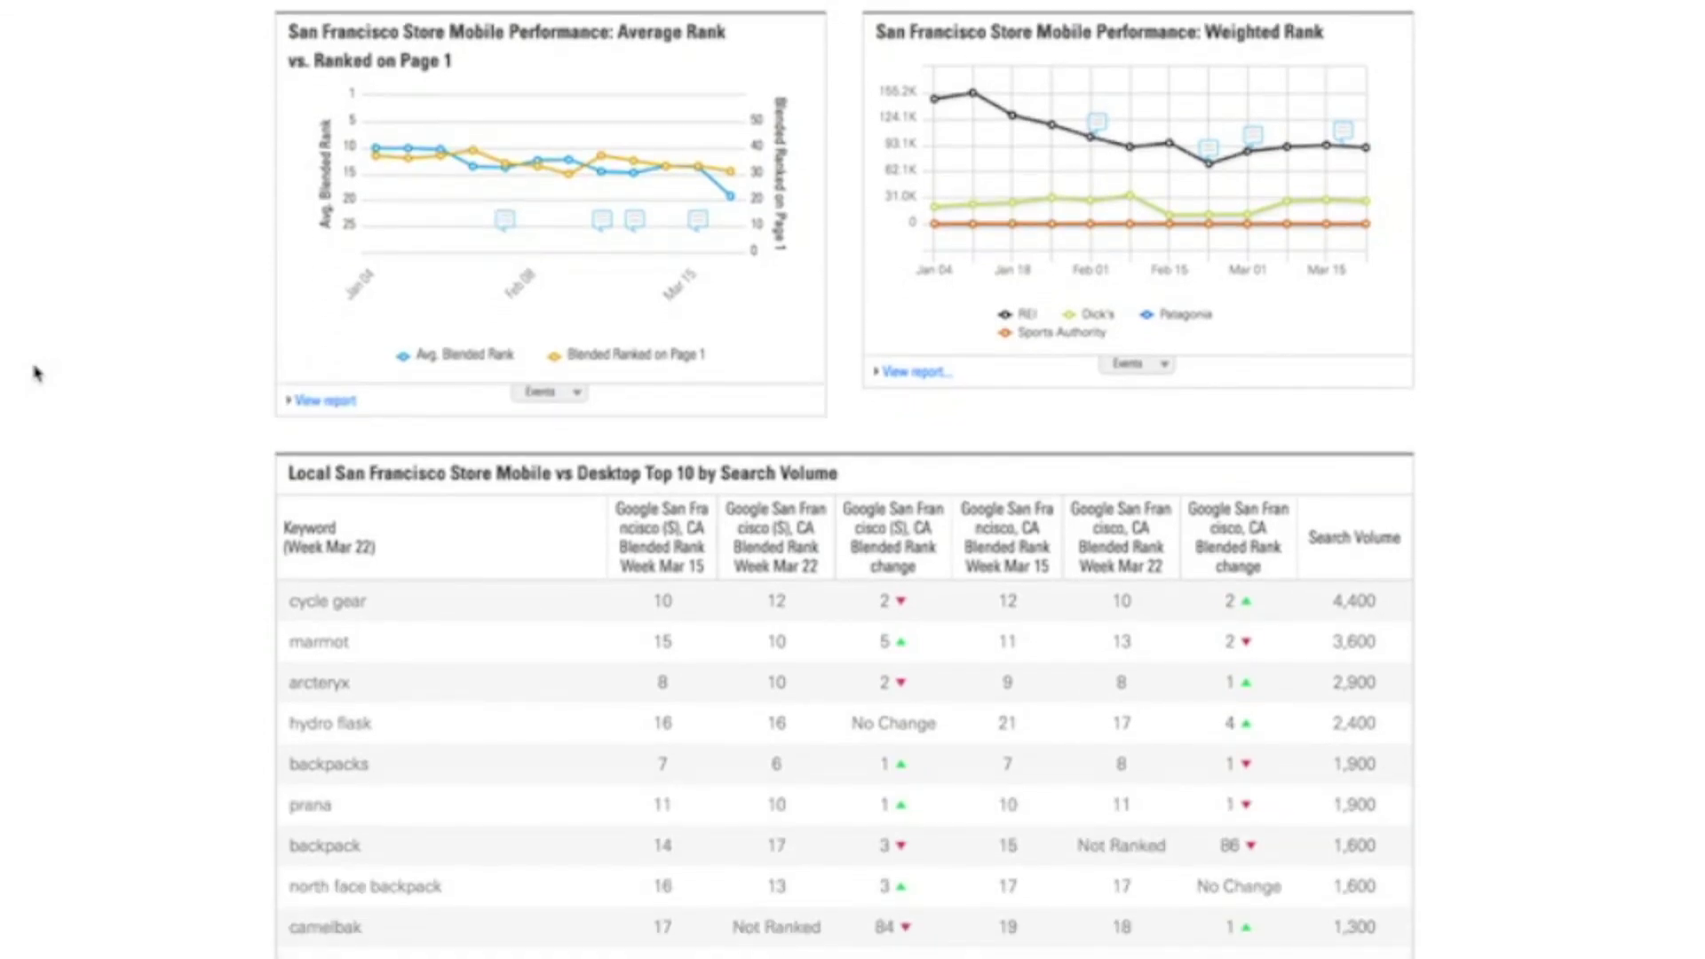
scroll(36, 373, "down", 1)
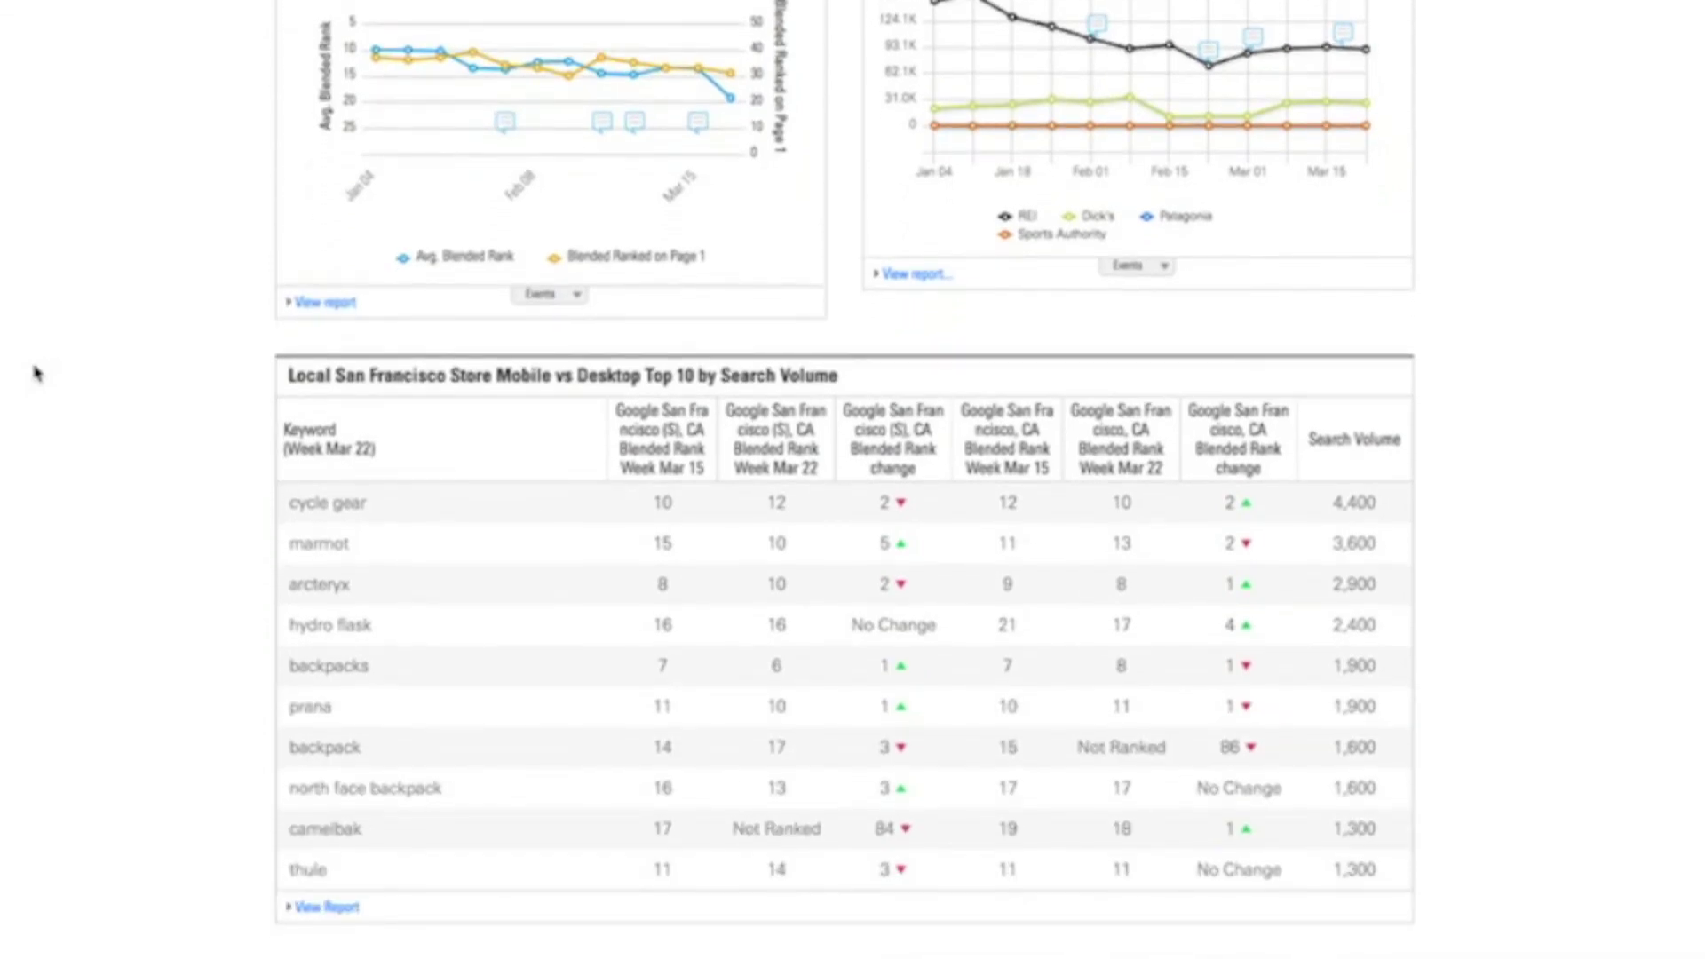